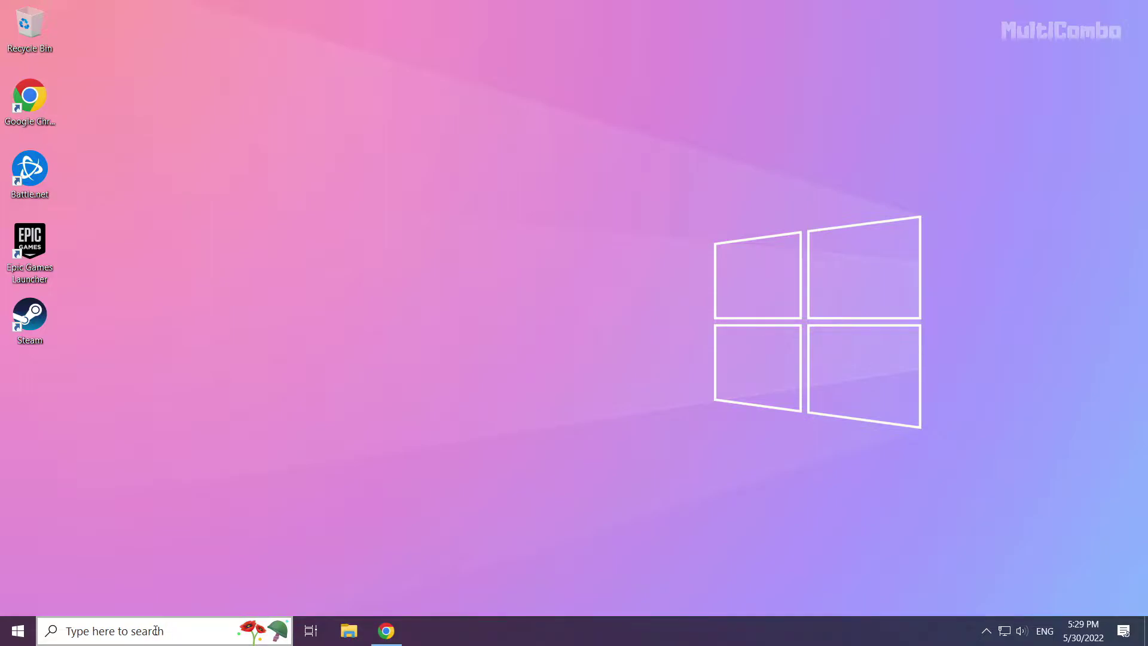
Step: Search Windows for 'device manager'
{"action": "left_click", "coordinate": [155, 630]}
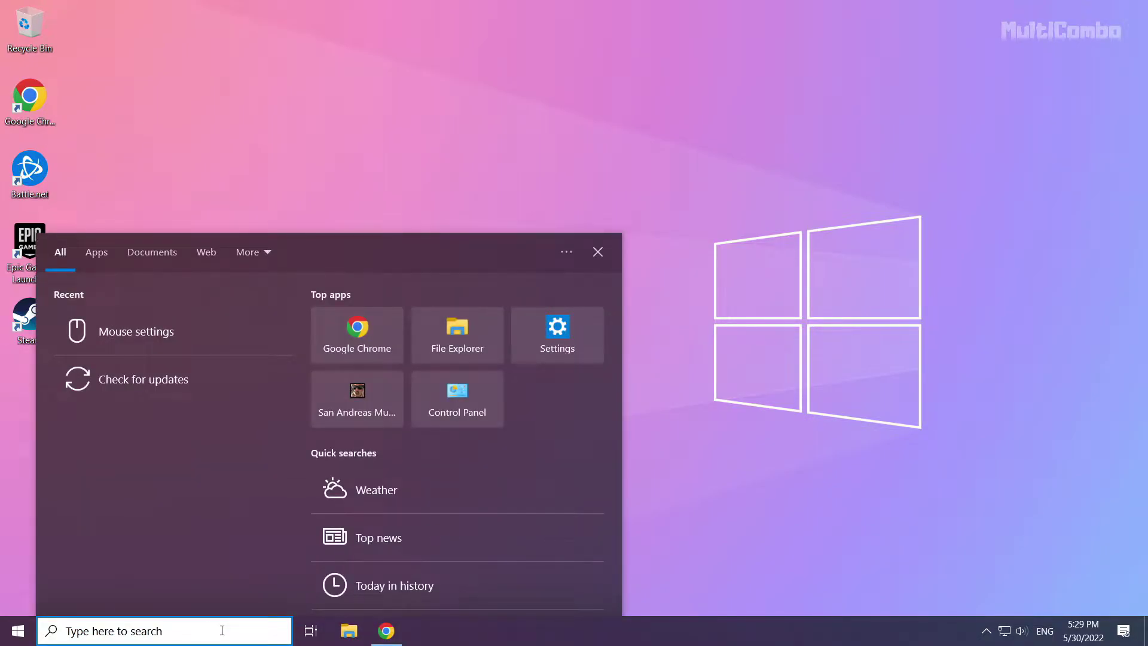
{"action": "type", "text": "devic"}
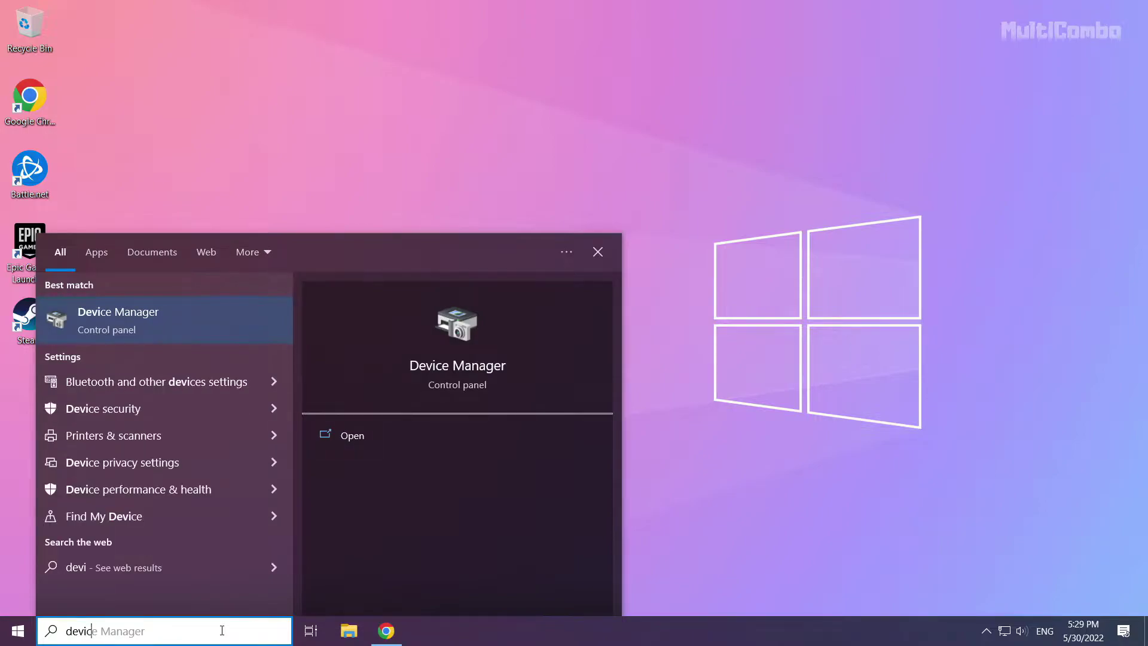
{"action": "type", "text": "e manager"}
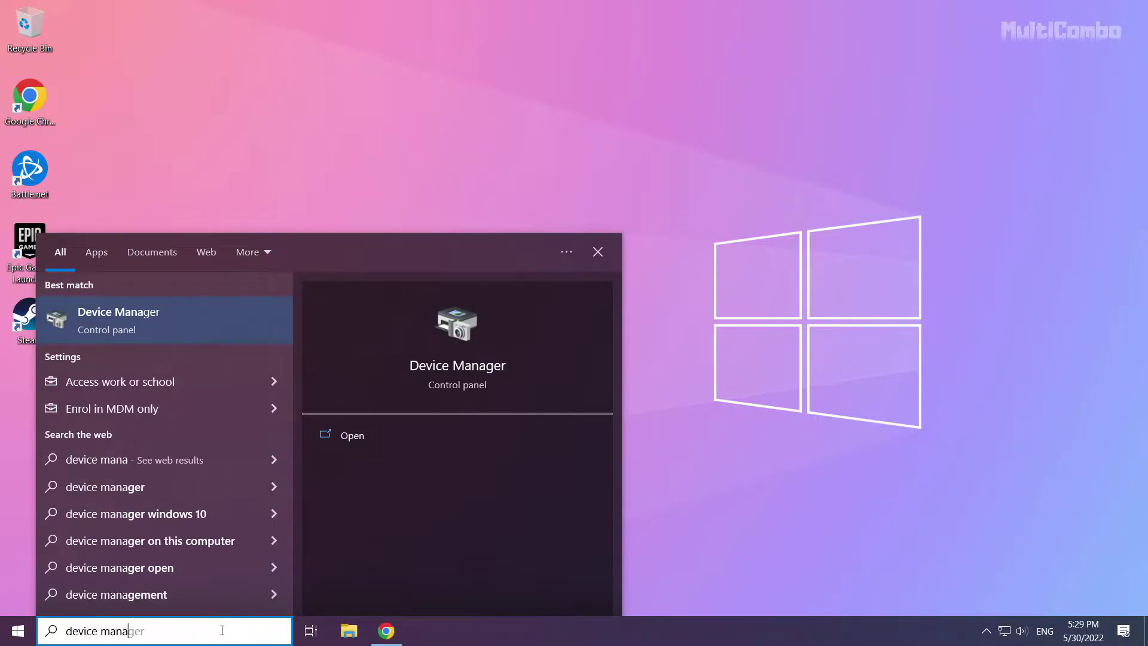
Step: Open Device Manager, centre its window, and expand Display adapters
{"action": "left_click", "coordinate": [130, 319]}
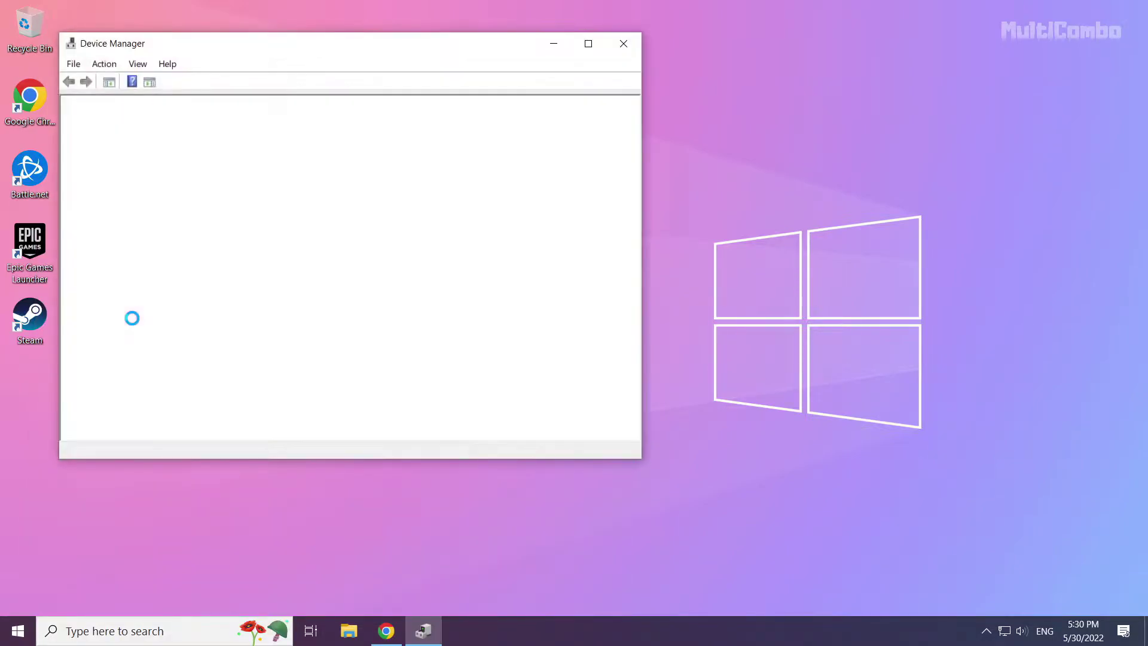
{"action": "left_click_drag", "start_coordinate": [265, 45], "coordinate": [484, 106]}
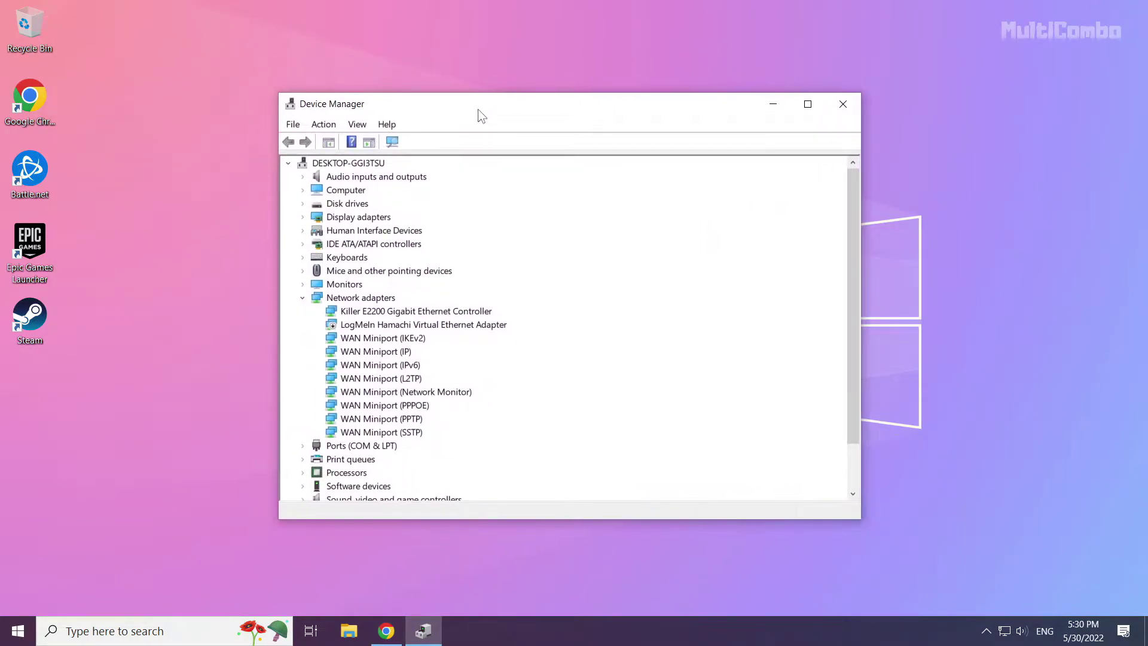
{"action": "left_click", "coordinate": [321, 218]}
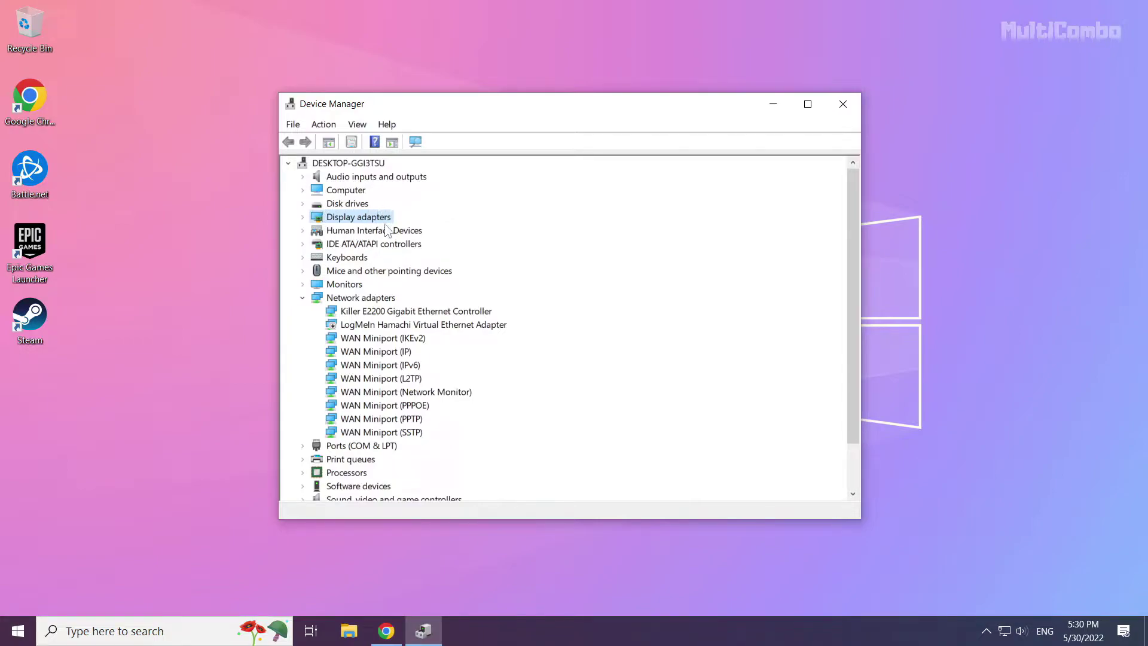
{"action": "left_click", "coordinate": [303, 218]}
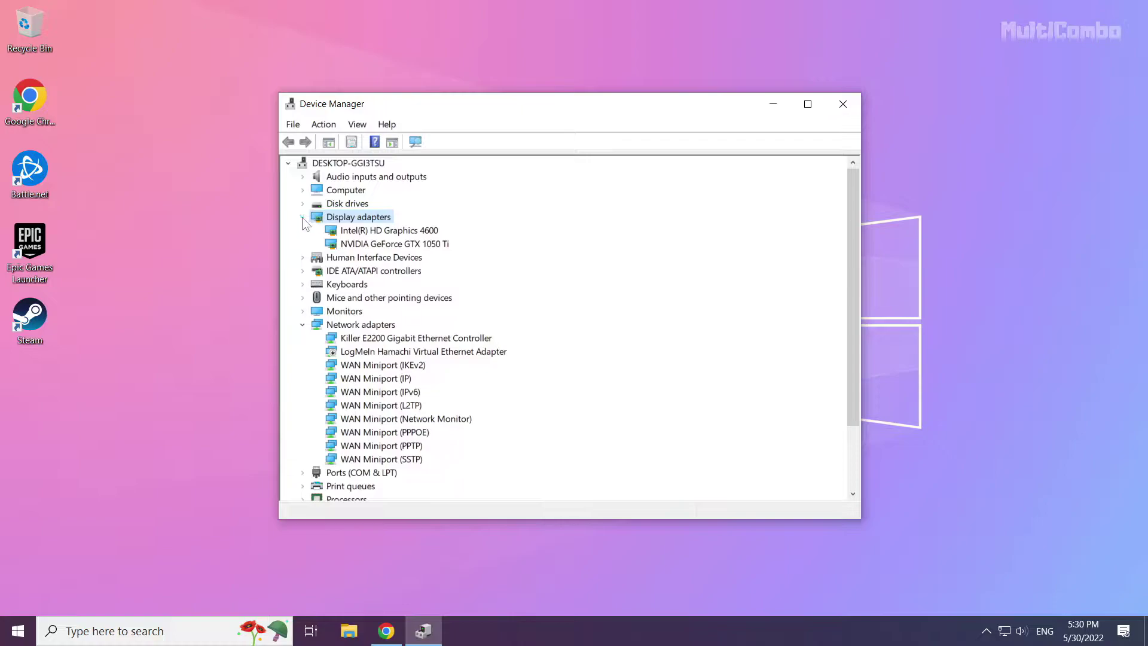
Step: Run an automatic driver search for the NVIDIA GeForce GTX 1050 Ti
{"action": "left_click", "coordinate": [370, 246]}
{"action": "left_click", "coordinate": [374, 232]}
{"action": "left_click", "coordinate": [375, 245]}
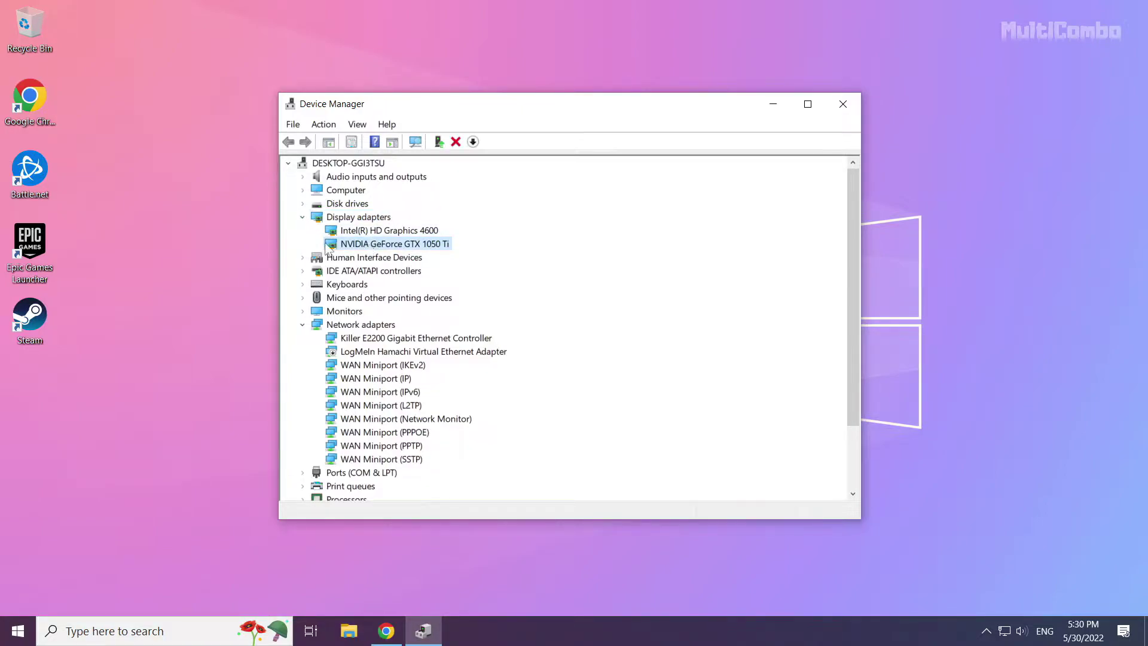
{"action": "right_click", "coordinate": [375, 246]}
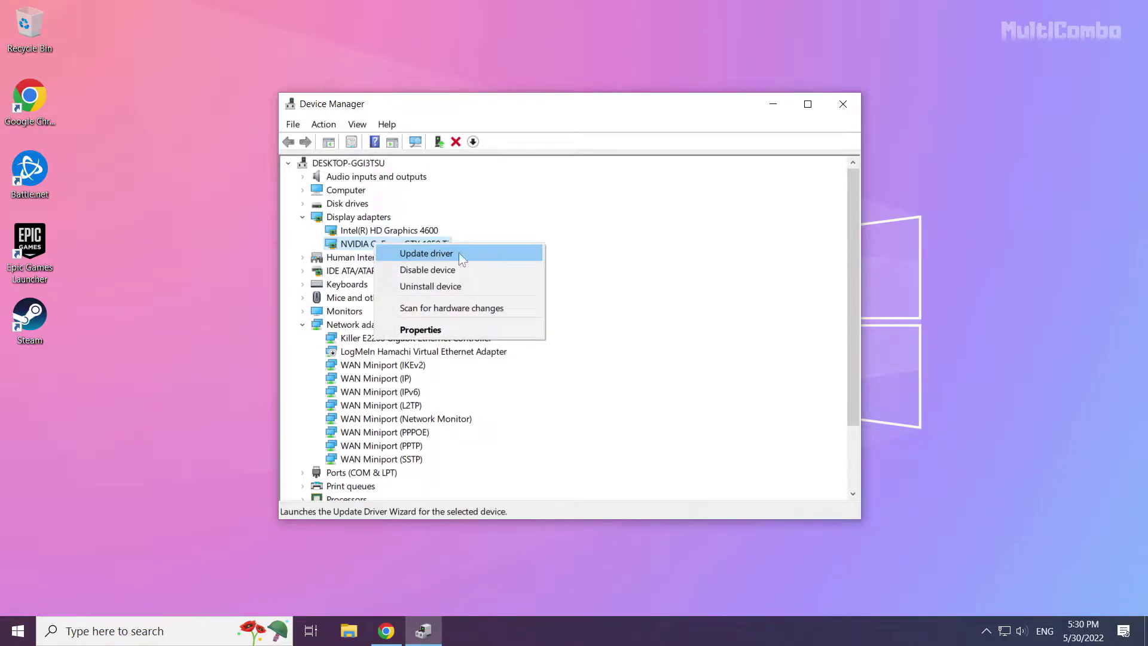
{"action": "left_click", "coordinate": [444, 253]}
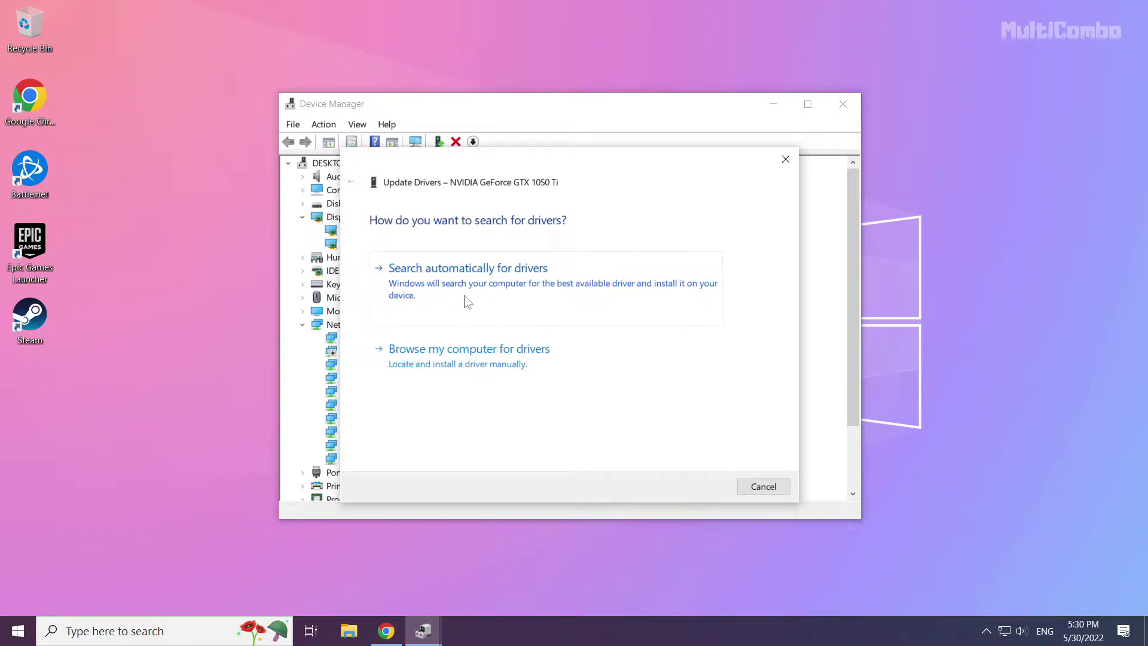
{"action": "left_click", "coordinate": [512, 300]}
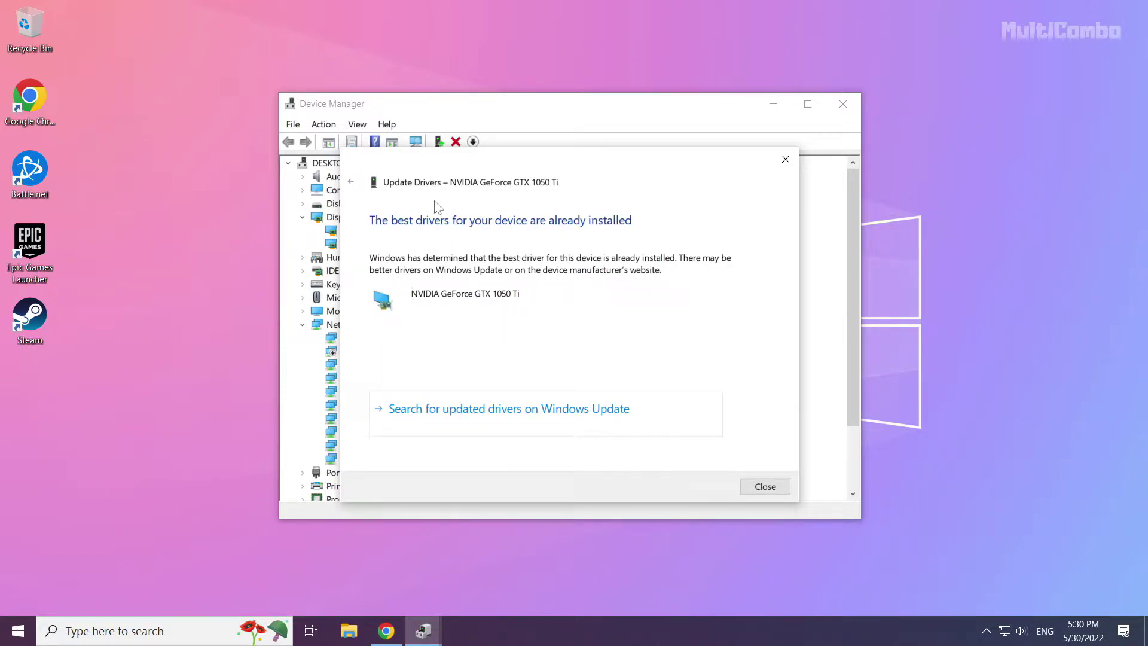
Step: Confirm via automatic driver search that Intel(R) HD Graphics 4600 already has its best driver
{"action": "left_click", "coordinate": [765, 486]}
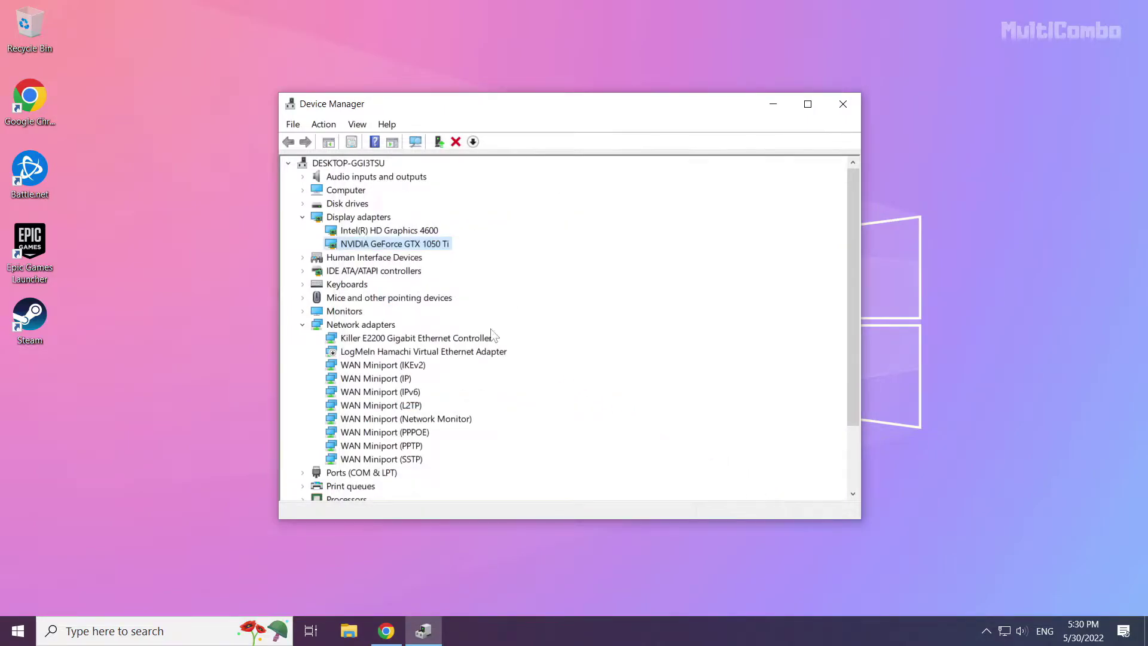
{"action": "left_click", "coordinate": [360, 233]}
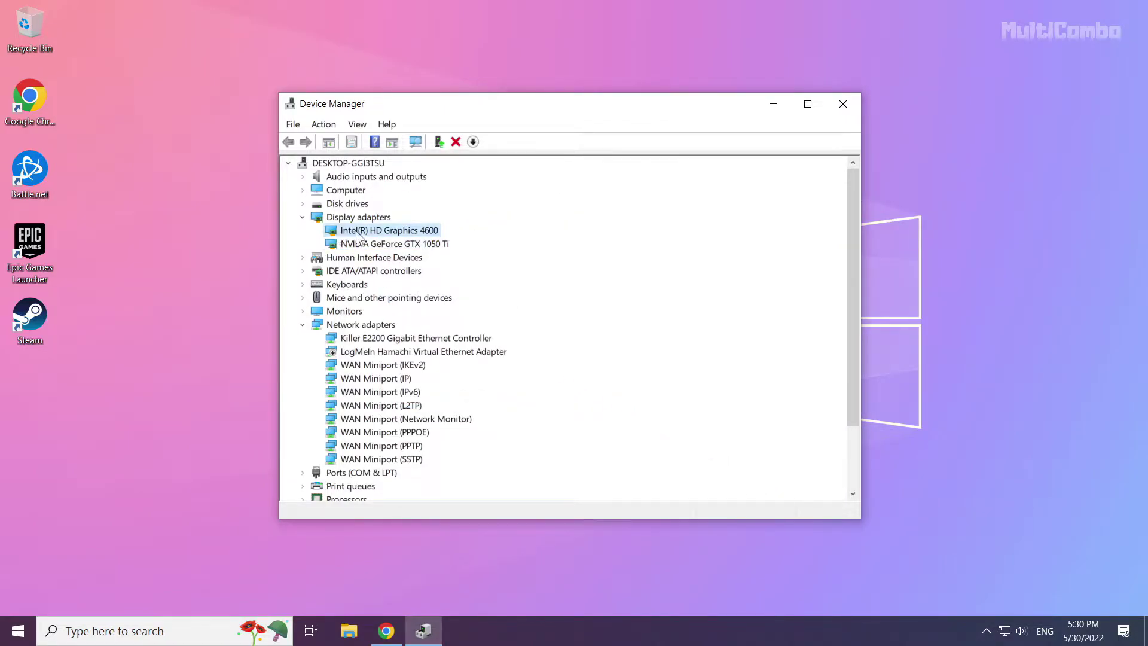
{"action": "right_click", "coordinate": [387, 233]}
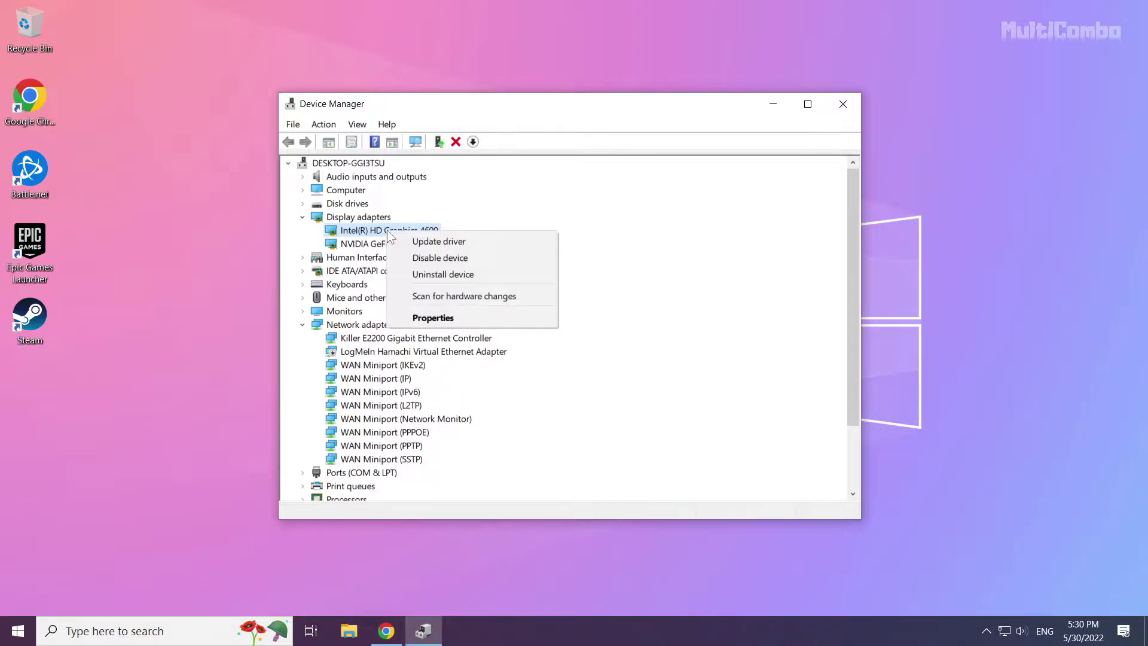
{"action": "left_click", "coordinate": [482, 243]}
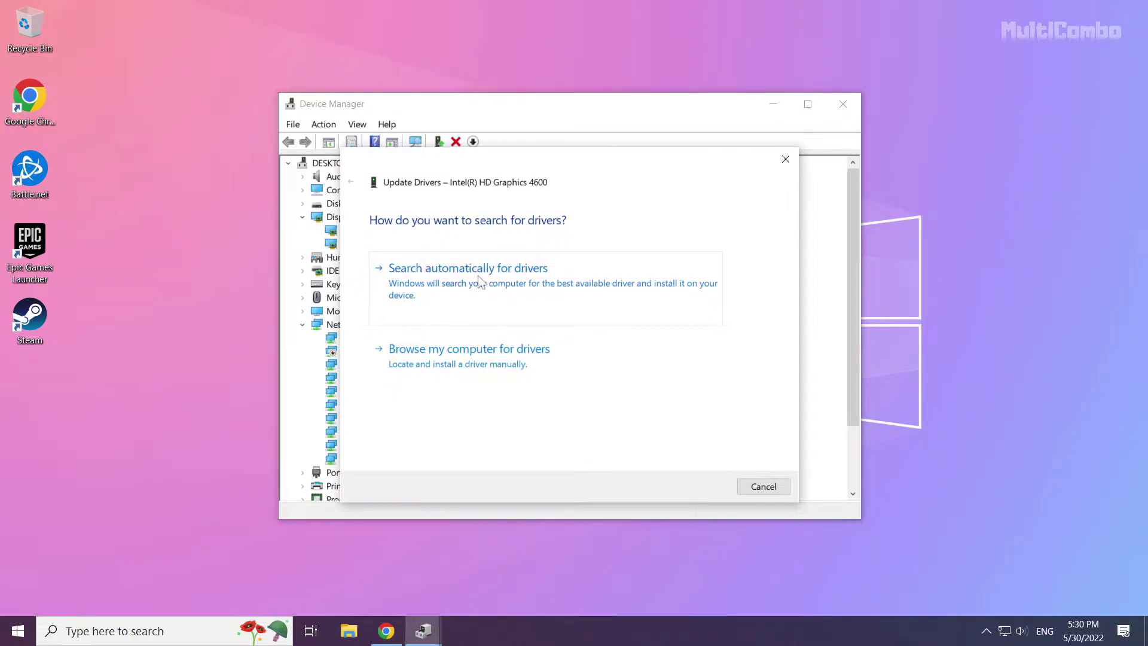
{"action": "left_click", "coordinate": [475, 306]}
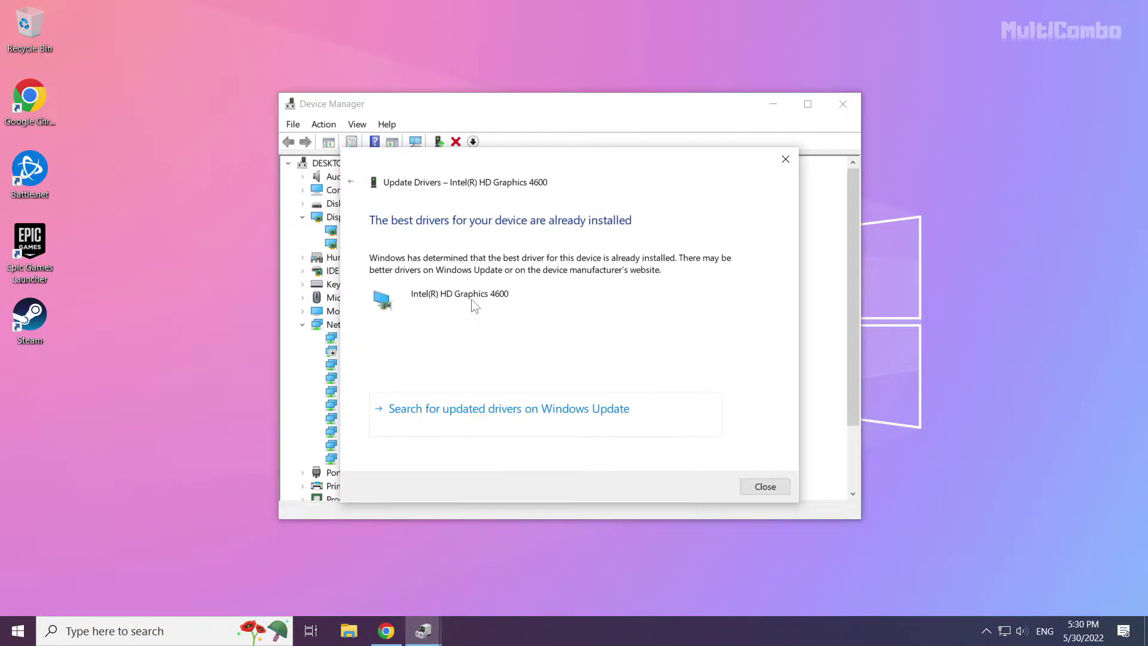
{"action": "left_click", "coordinate": [768, 487]}
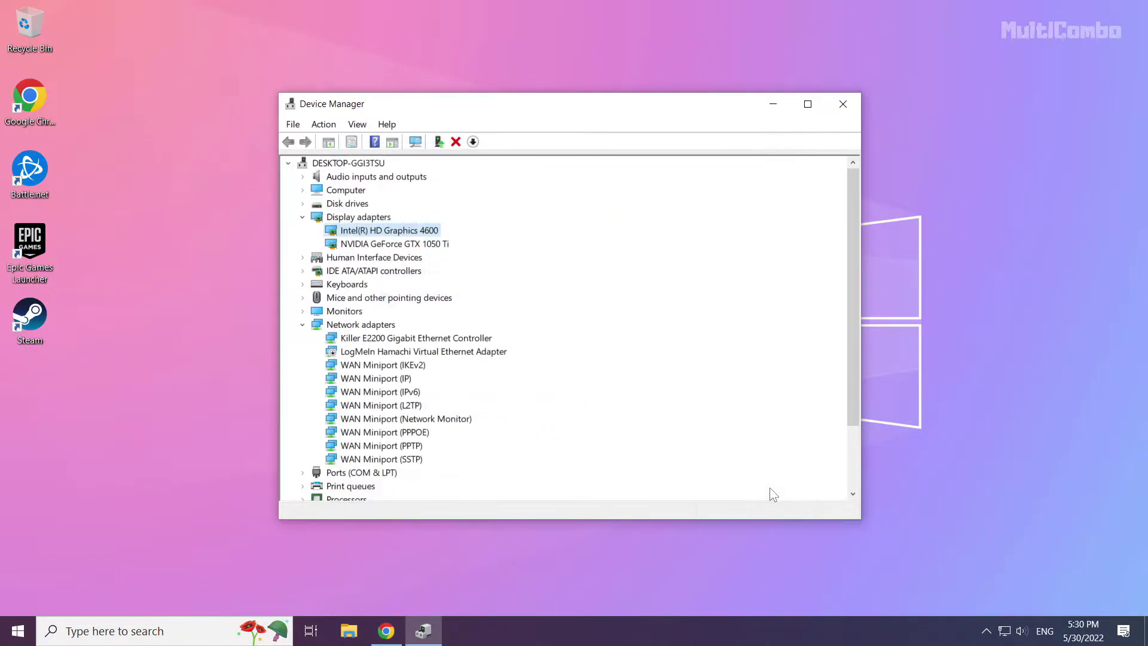
Step: Close Device Manager and open Windows Update settings through a search for 'update'
{"action": "left_click", "coordinate": [843, 107]}
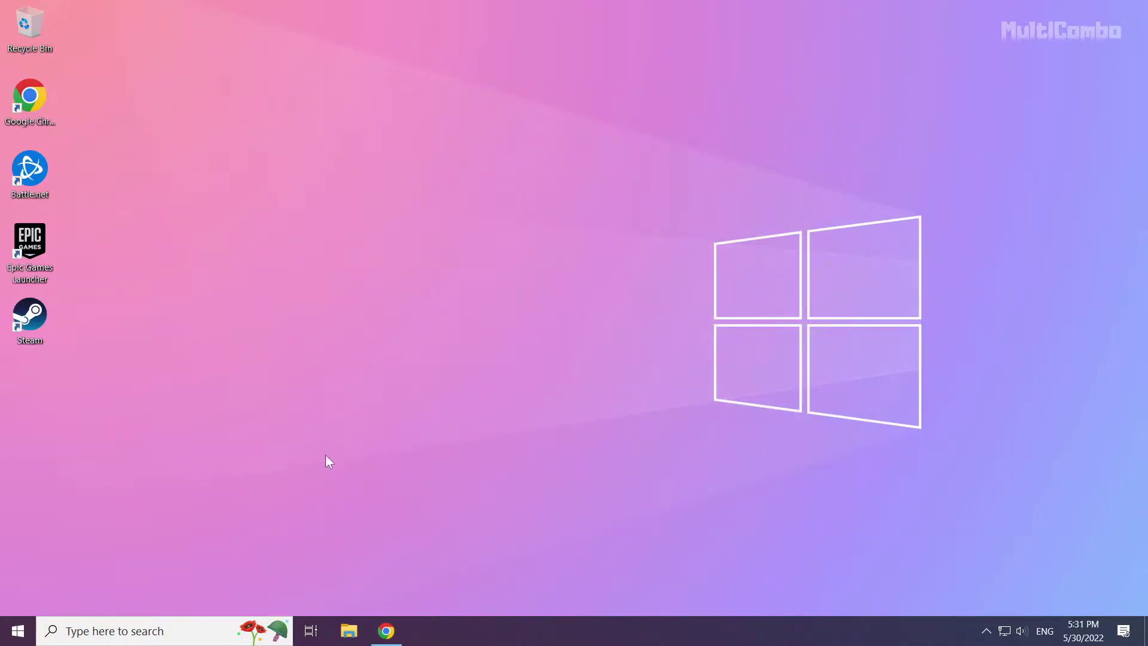
{"action": "left_click", "coordinate": [141, 632]}
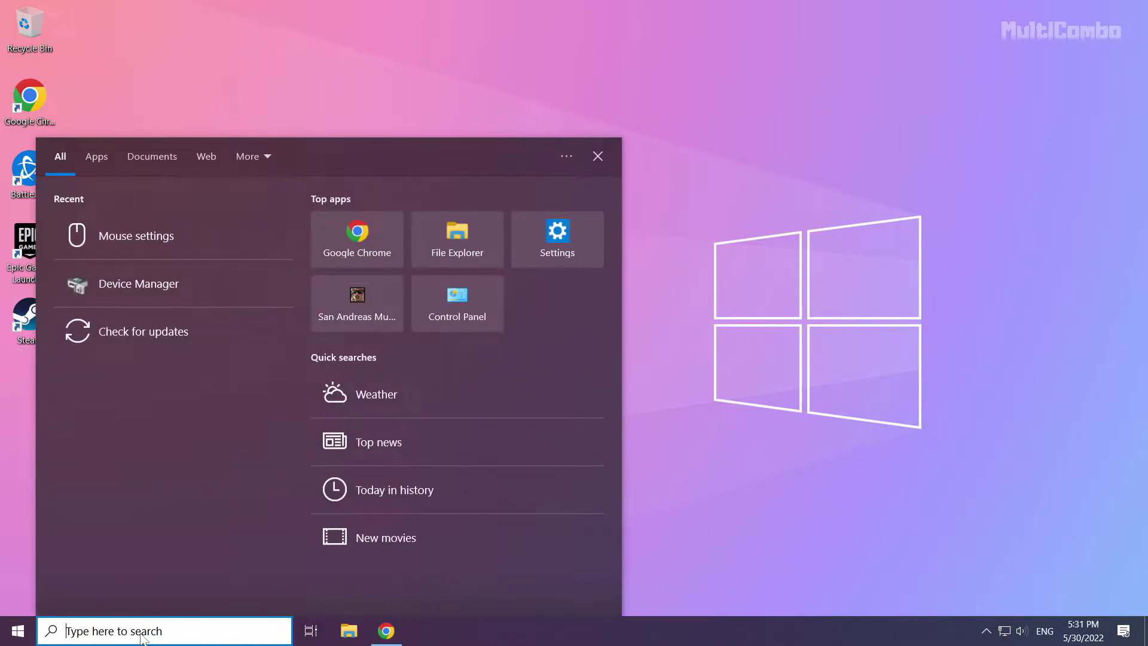
{"action": "type", "text": "update"}
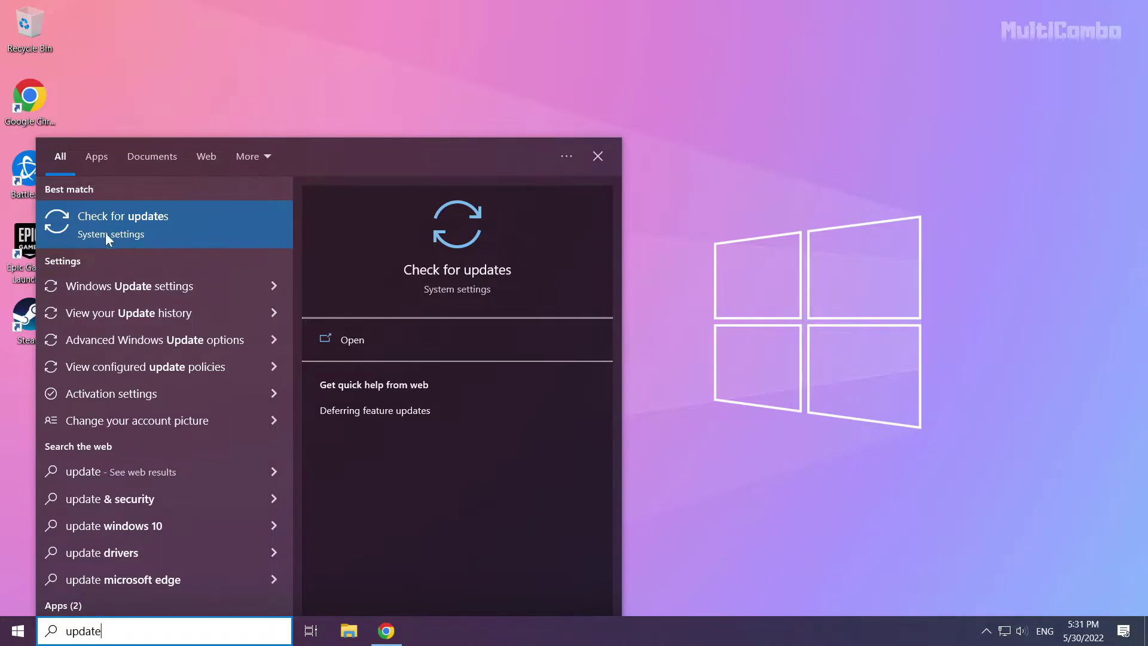
{"action": "left_click", "coordinate": [157, 224]}
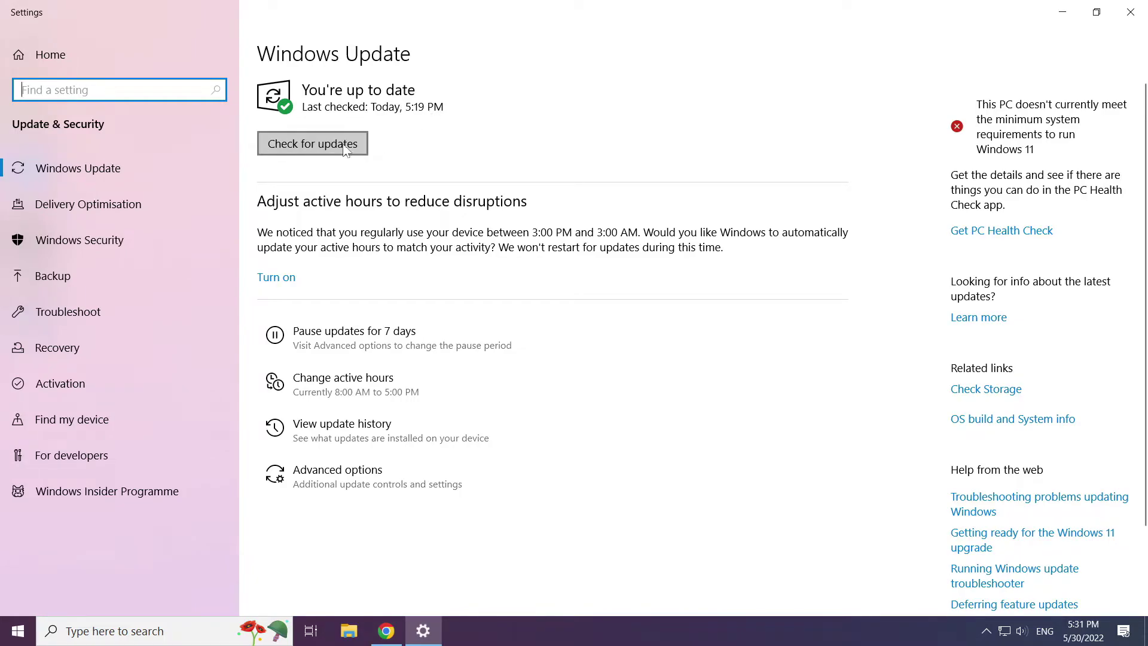
Step: Check for updates, confirming the PC is up to date, then close Settings
{"action": "left_click", "coordinate": [315, 146]}
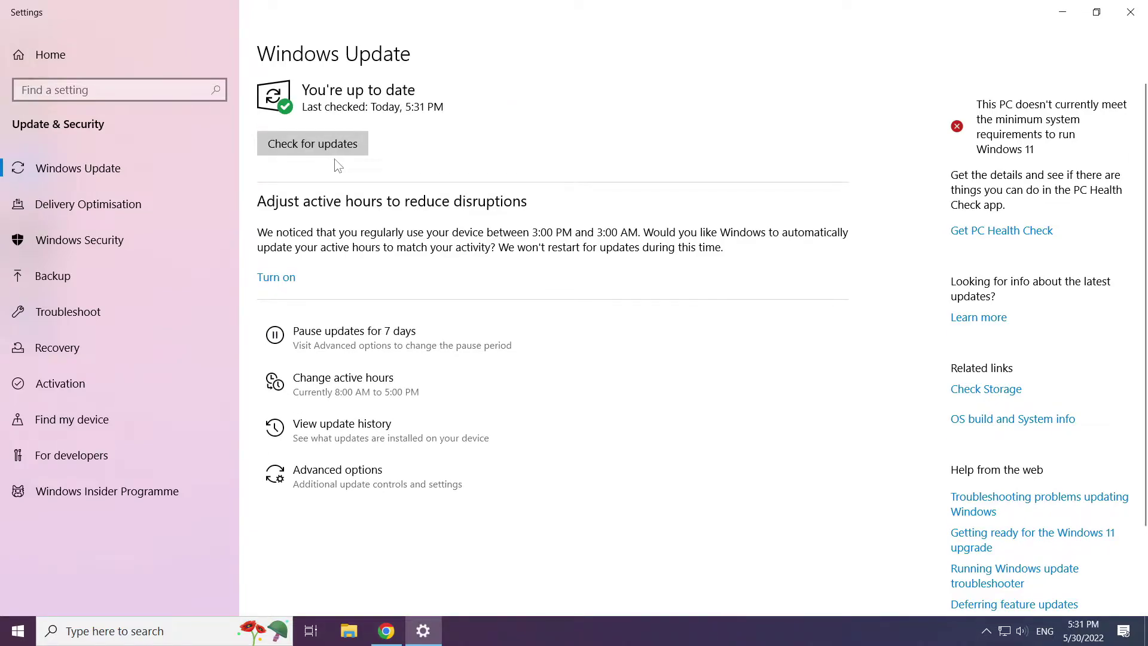
{"action": "left_click", "coordinate": [1132, 13]}
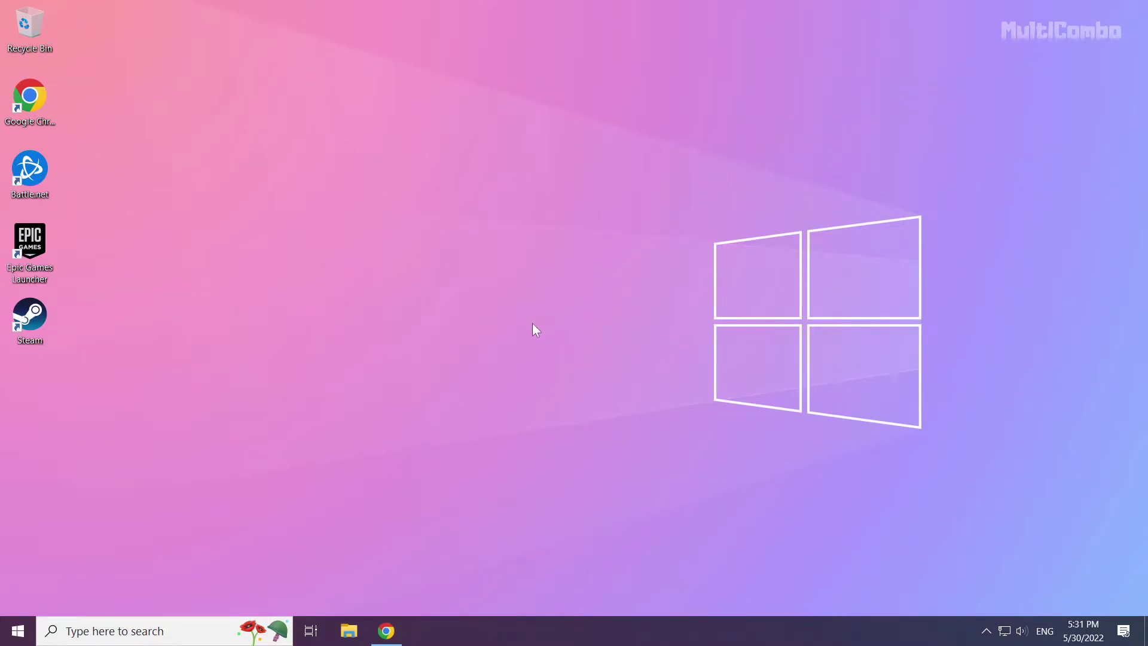
Step: Back in Chrome, download the DirectX End-User Runtime Web Installer as dxwebsetup (1).exe
{"action": "left_click", "coordinate": [391, 636]}
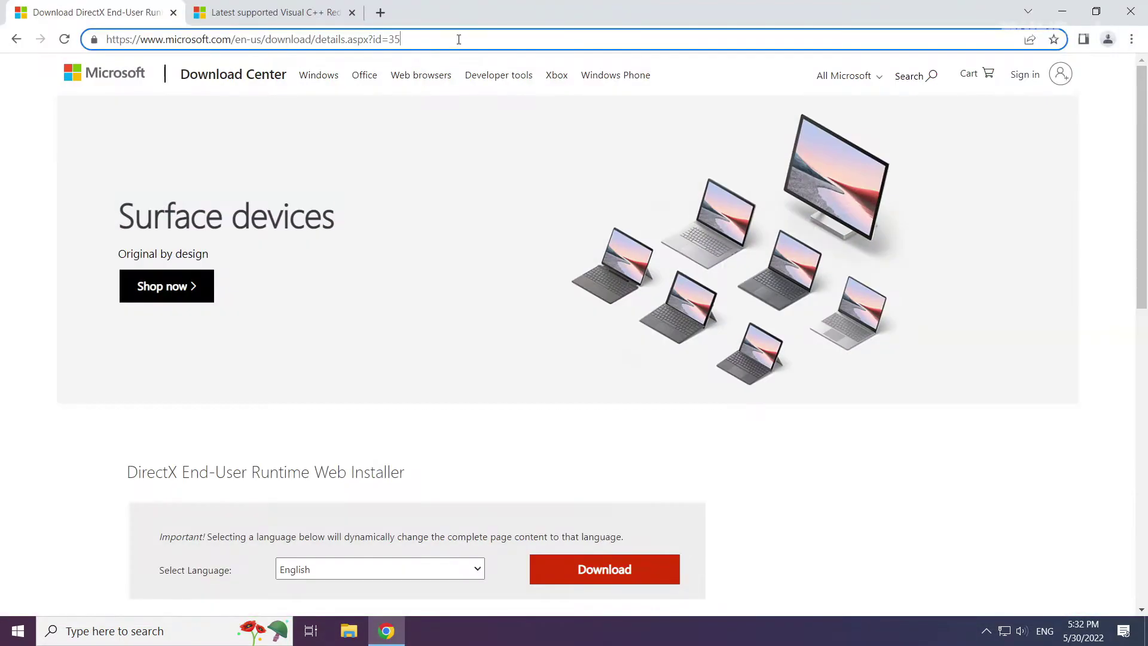
{"action": "left_click_drag", "start_coordinate": [459, 39], "coordinate": [483, 36]}
{"action": "left_click", "coordinate": [473, 437]}
{"action": "scroll", "coordinate": [461, 436], "scroll_direction": "down", "scroll_amount": 1}
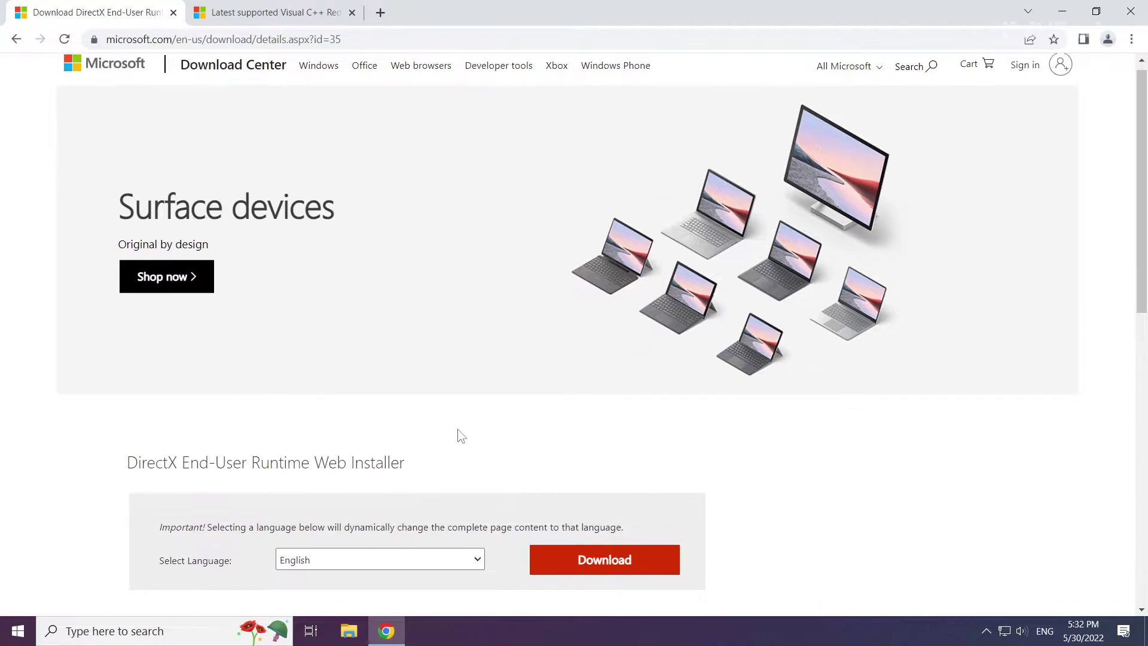
{"action": "scroll", "coordinate": [461, 435], "scroll_direction": "down", "scroll_amount": 2}
{"action": "left_click_drag", "start_coordinate": [418, 328], "coordinate": [115, 320]}
{"action": "left_click", "coordinate": [108, 320]}
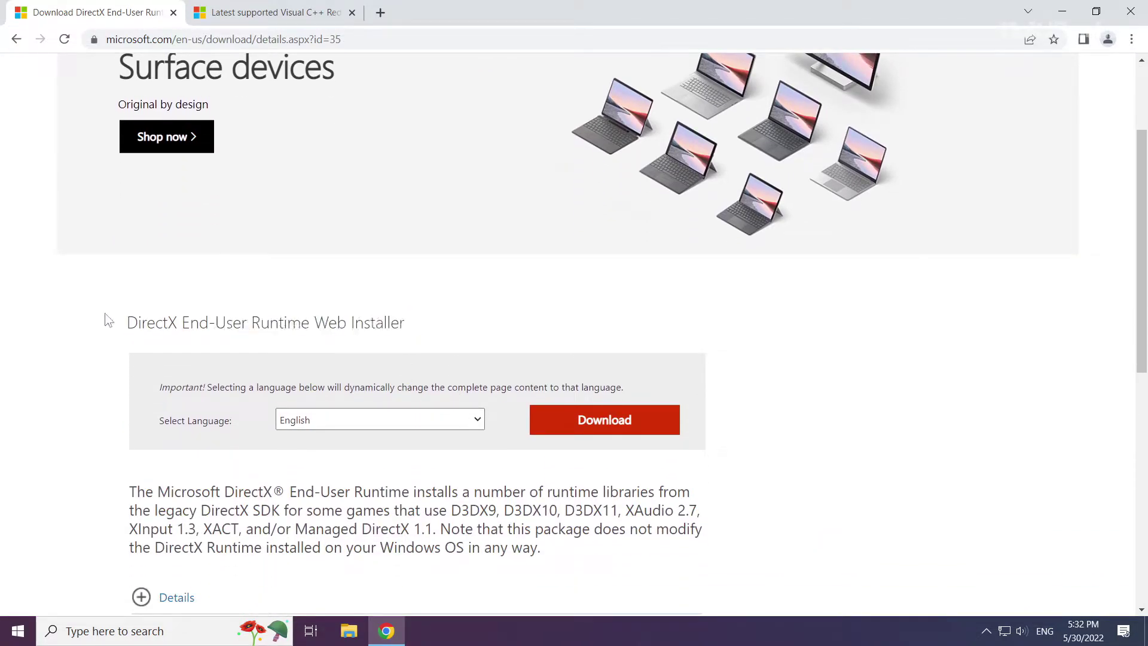
{"action": "left_click", "coordinate": [608, 430]}
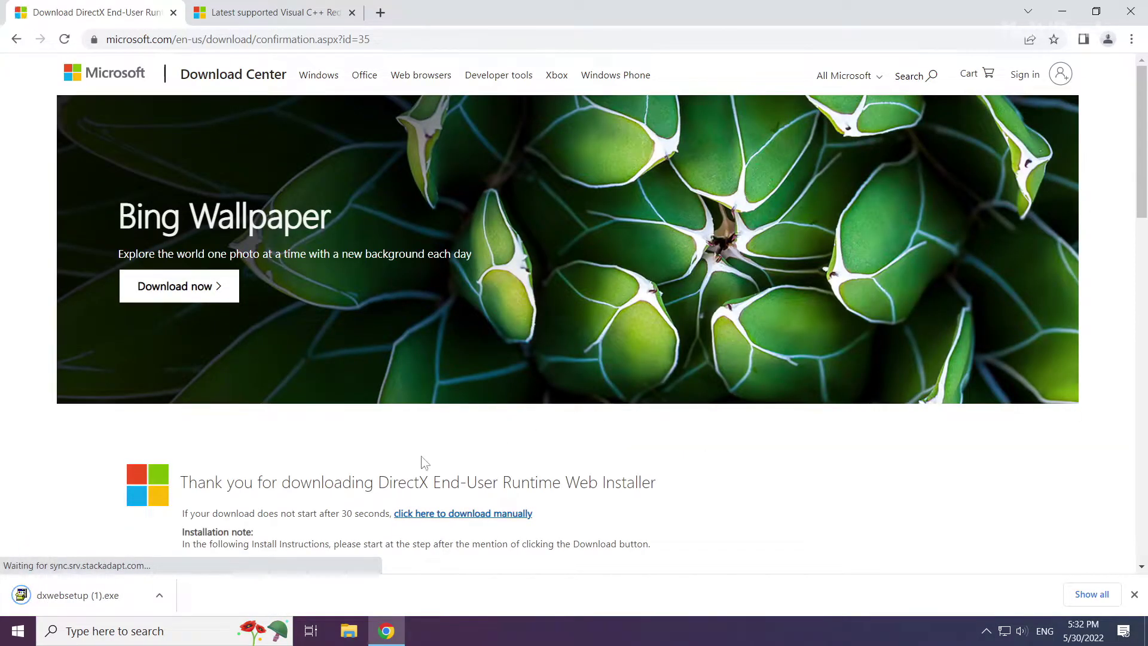
Step: Run dxwebsetup, accept the licence, decline the Bing Bar, and finish DirectX Setup
{"action": "left_click", "coordinate": [78, 590]}
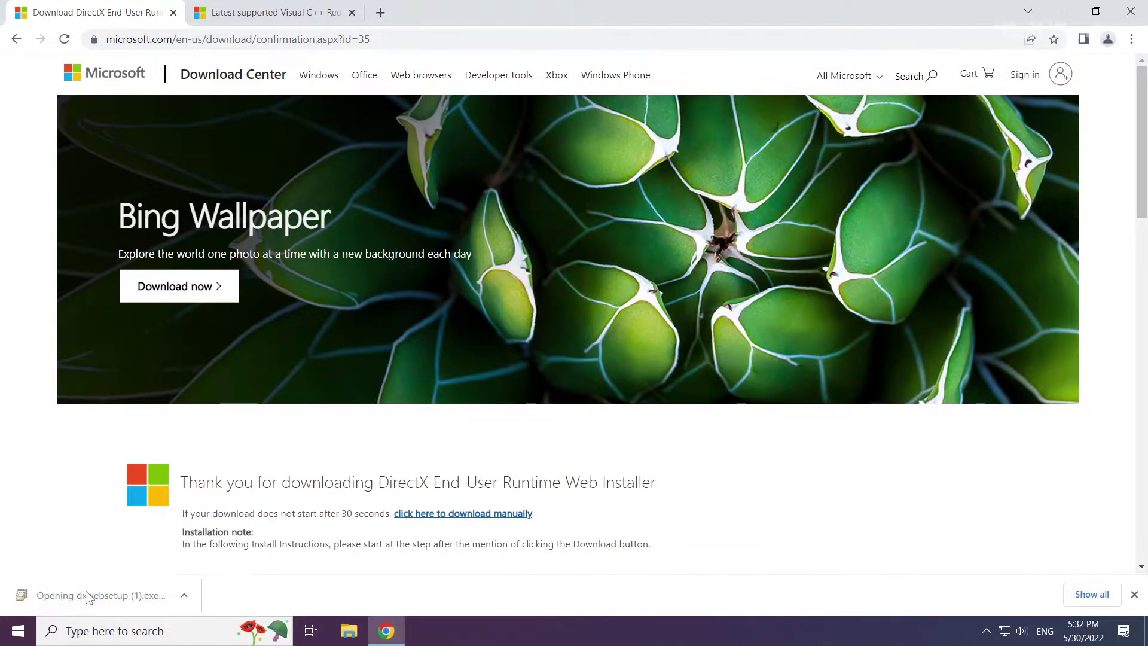
{"action": "left_click_drag", "start_coordinate": [231, 67], "coordinate": [564, 205]}
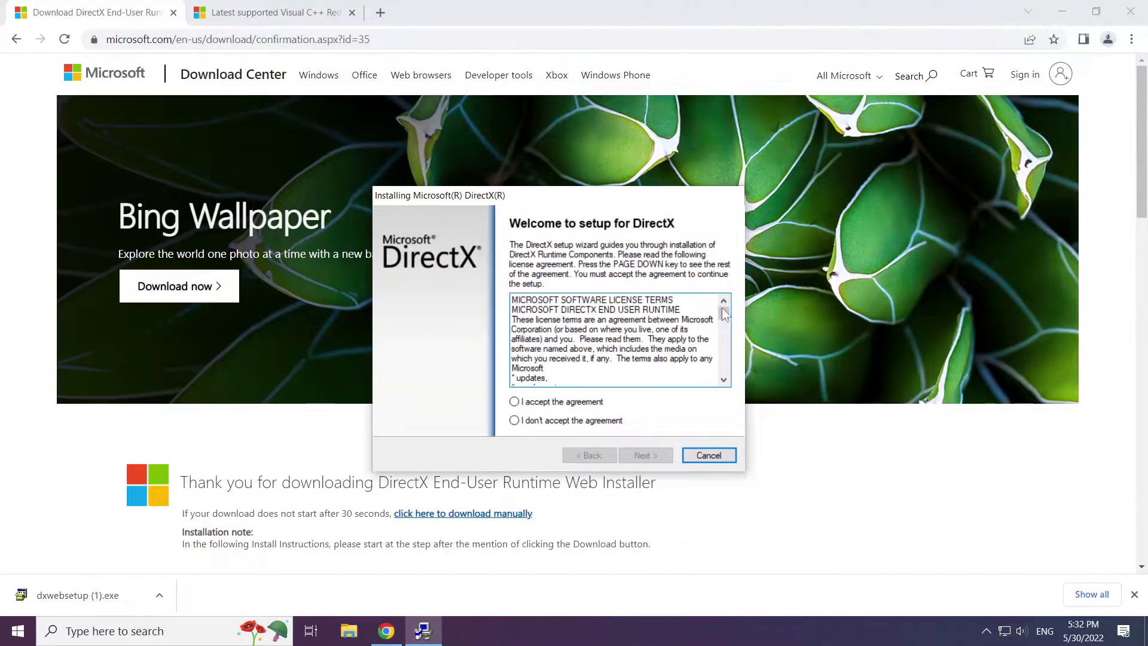
{"action": "left_click_drag", "start_coordinate": [724, 314], "coordinate": [728, 383]}
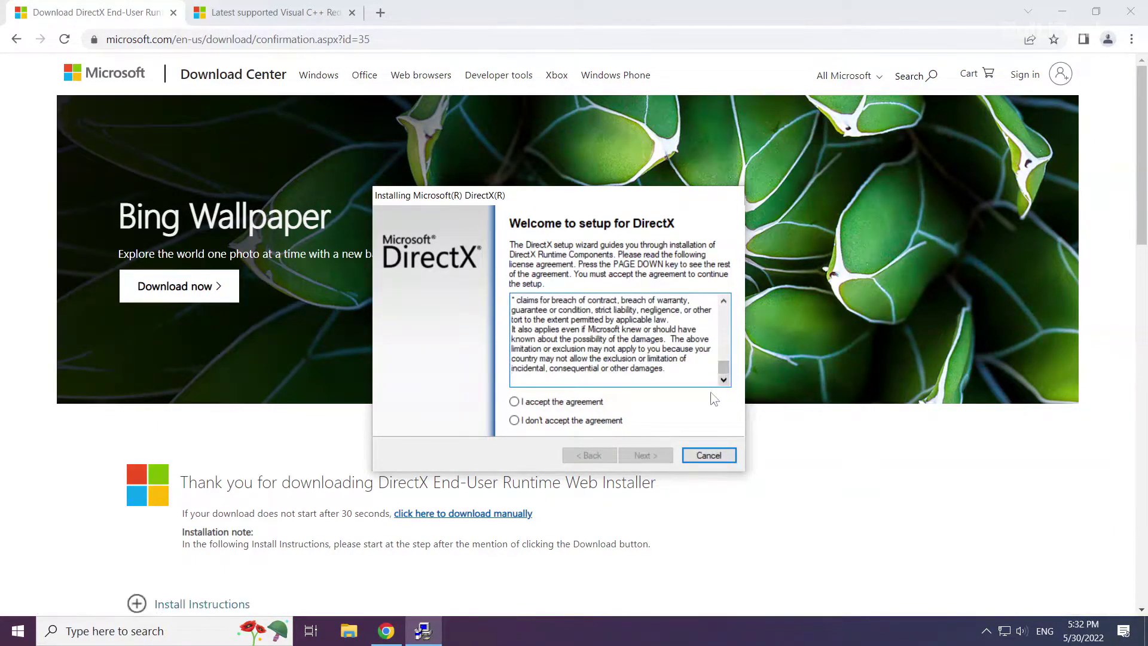
{"action": "left_click", "coordinate": [515, 401]}
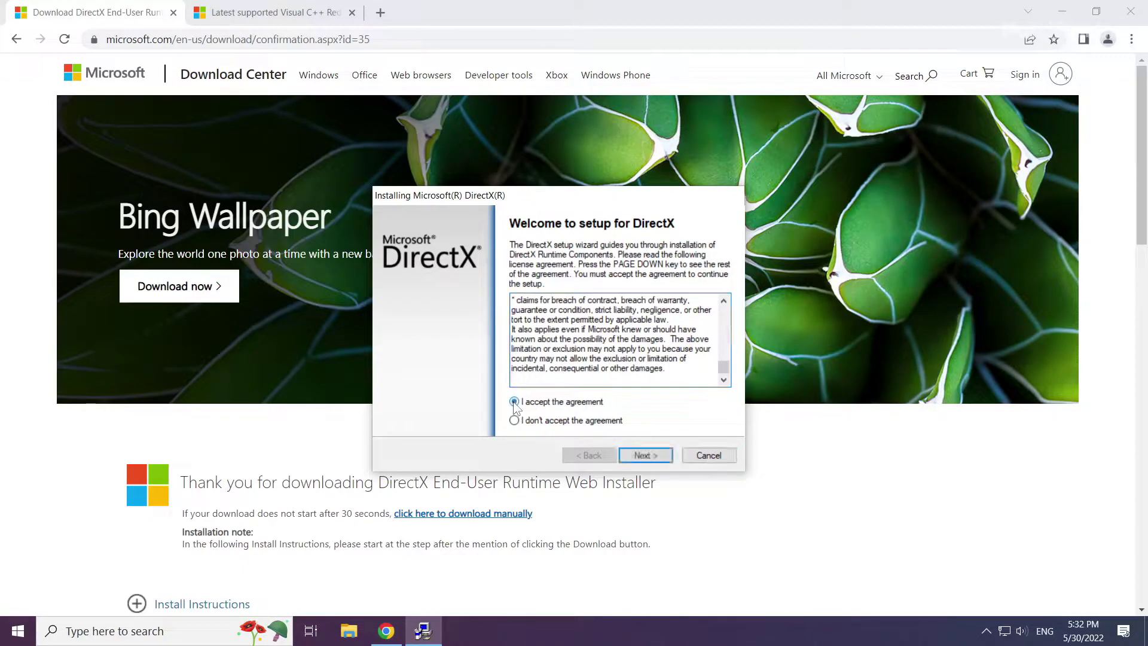
{"action": "left_click", "coordinate": [644, 455]}
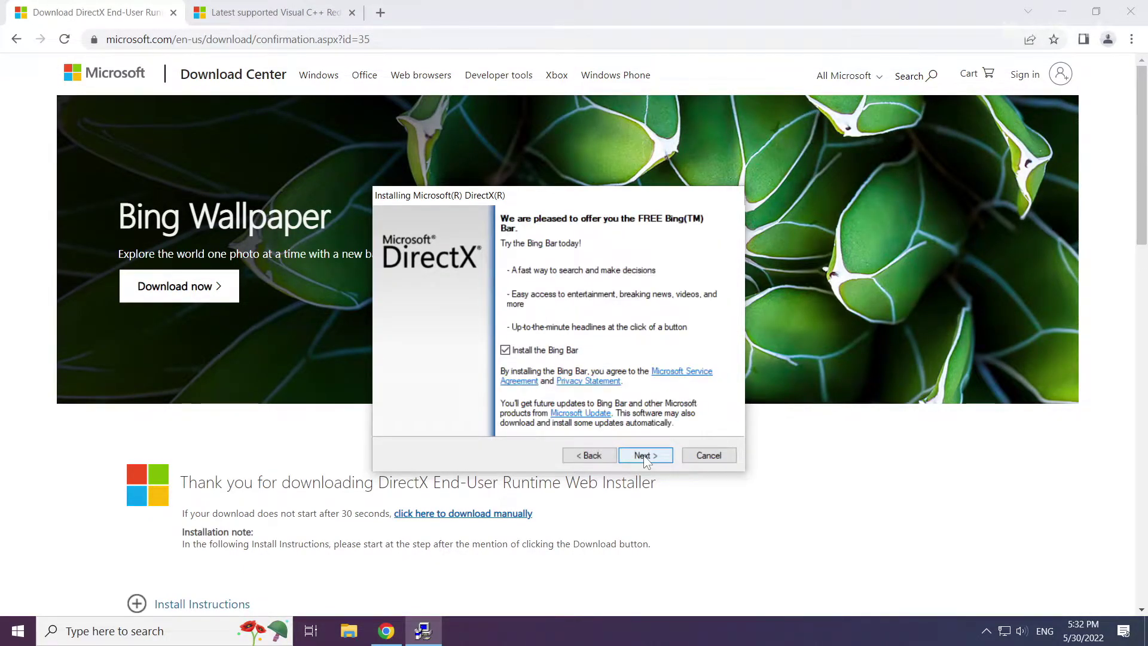
{"action": "left_click", "coordinate": [506, 350]}
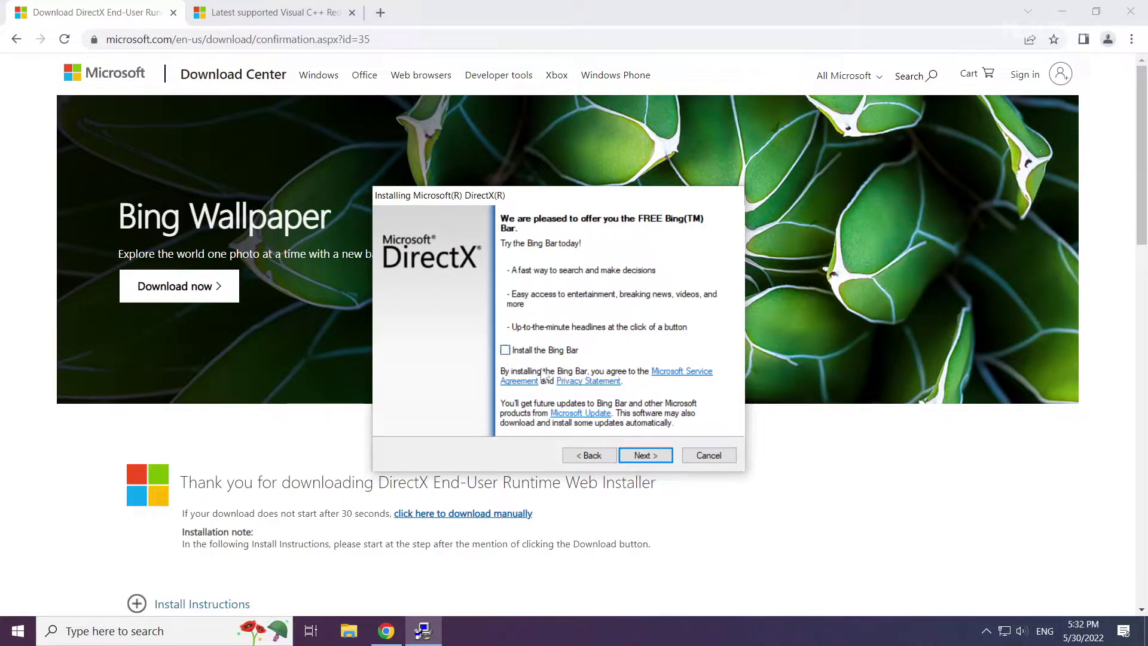
{"action": "left_click", "coordinate": [644, 456]}
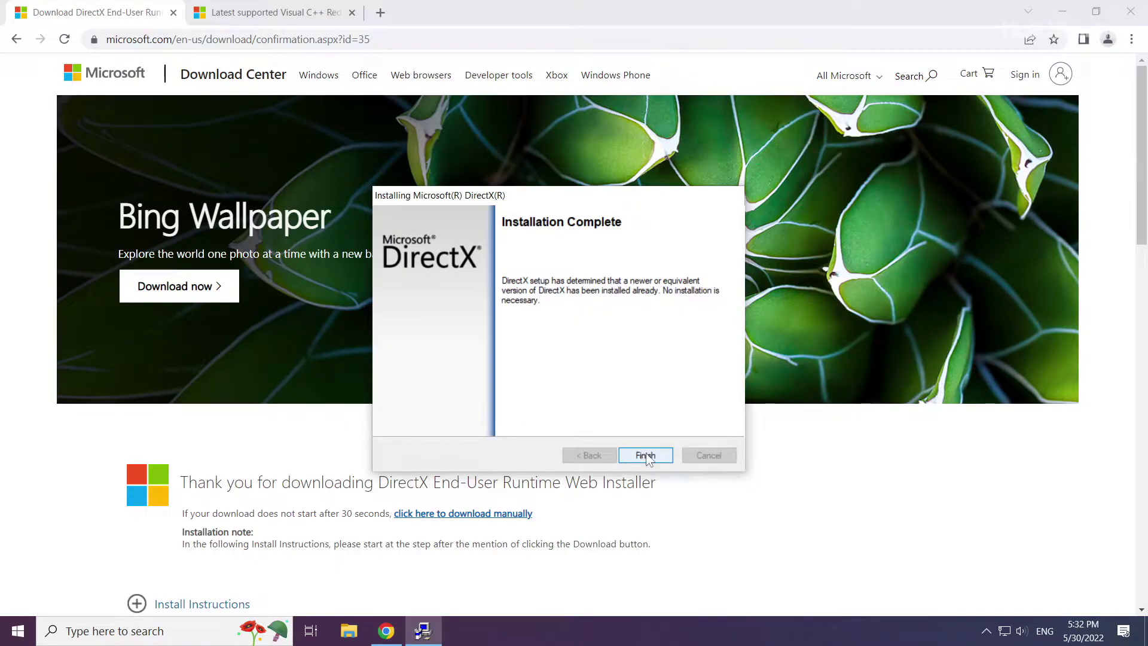
{"action": "left_click", "coordinate": [646, 456]}
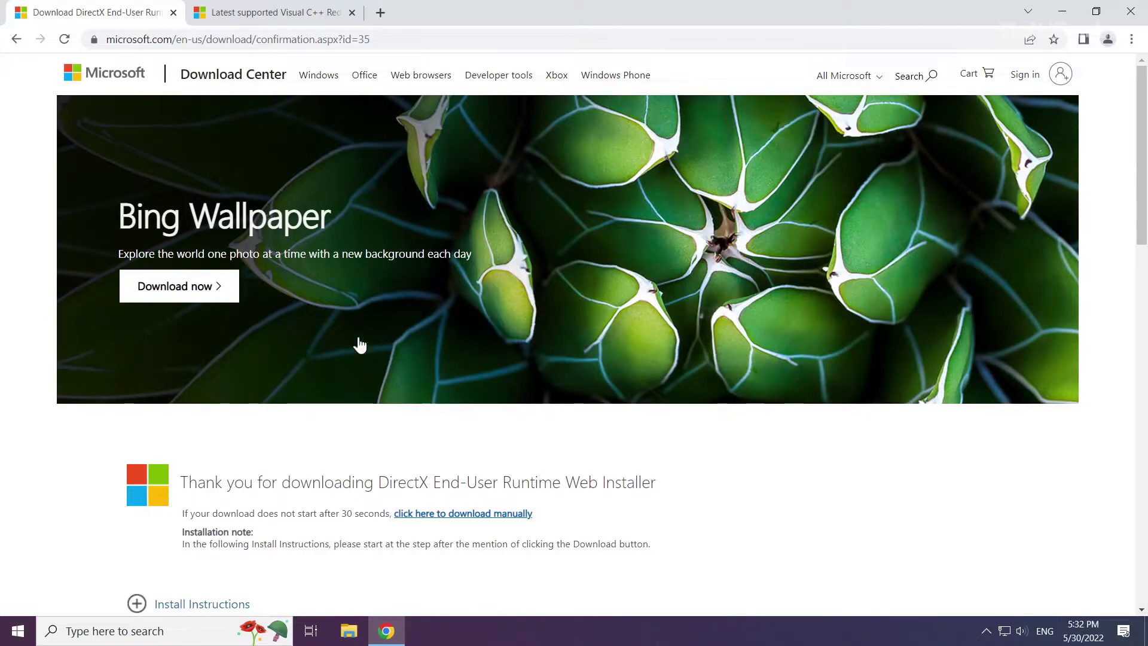
Step: Close the DirectX tab and highlight the Visual Studio 2015, 2017, 2019, and 2022 heading
{"action": "left_click", "coordinate": [173, 13]}
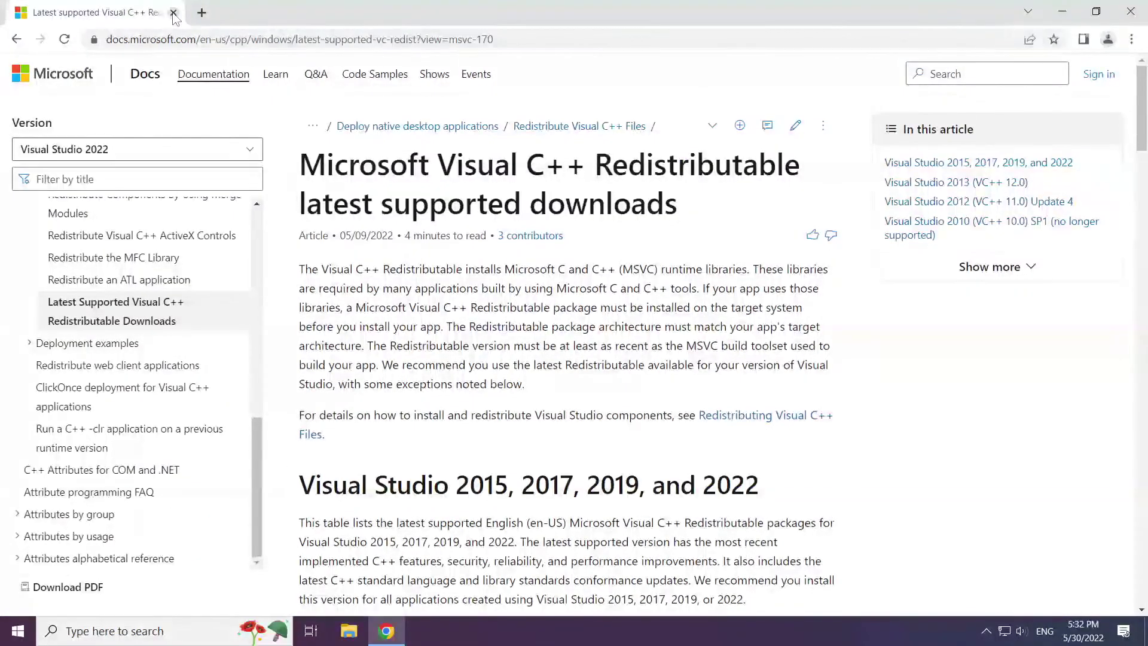
{"action": "mouse_move", "coordinate": [596, 40]}
{"action": "left_mouse_down"}
{"action": "mouse_move", "coordinate": [106, 39]}
{"action": "mouse_move", "coordinate": [597, 35]}
{"action": "left_mouse_up"}
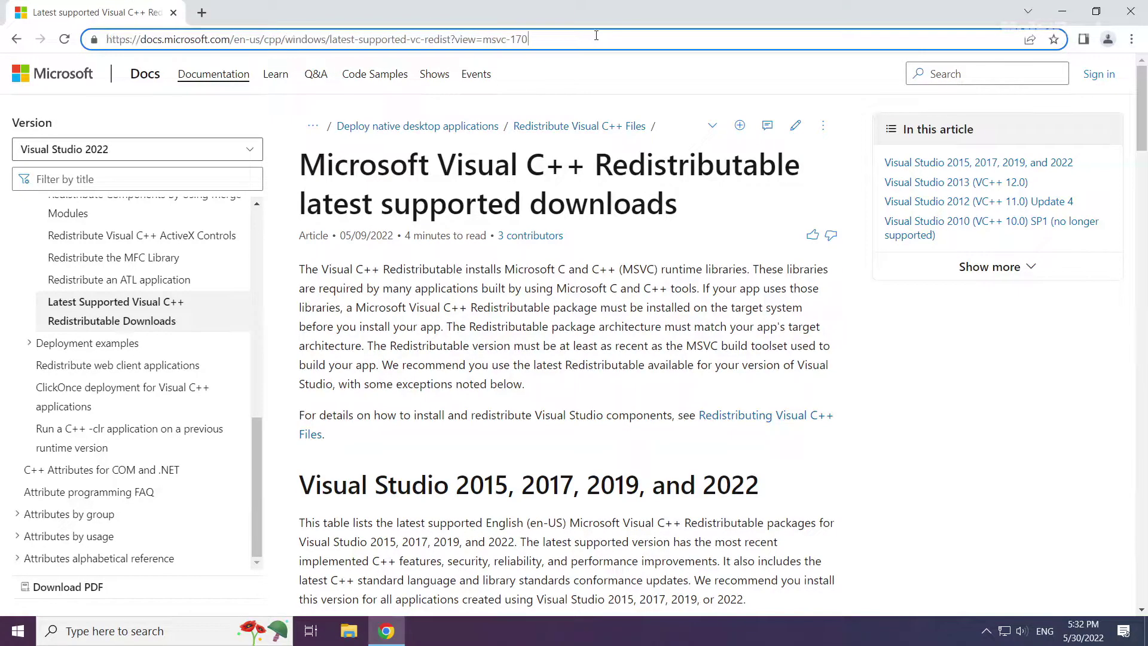
{"action": "left_click", "coordinate": [413, 117]}
{"action": "left_click_drag", "start_coordinate": [305, 166], "coordinate": [586, 166]}
{"action": "left_click_drag", "start_coordinate": [299, 485], "coordinate": [770, 488]}
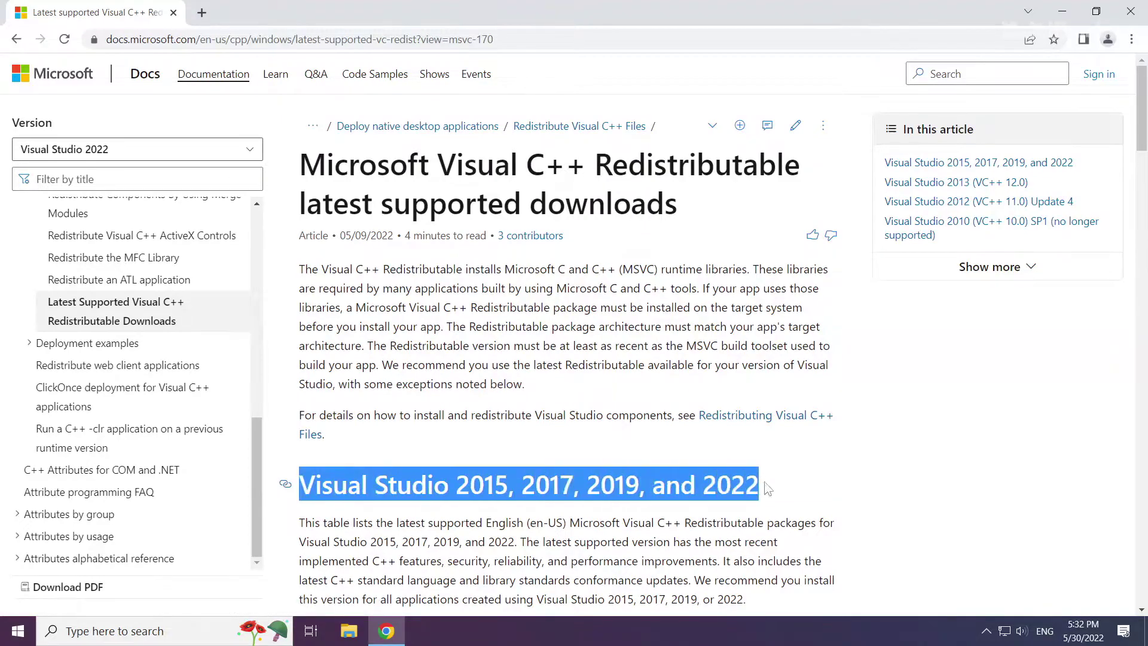
{"action": "left_click", "coordinate": [790, 489]}
Step: Download the ARM64, X86 and X64 vc_redist installers from the redistributable table
{"action": "scroll", "coordinate": [577, 470], "scroll_direction": "down", "scroll_amount": 4}
{"action": "scroll", "coordinate": [576, 462], "scroll_direction": "down", "scroll_amount": 1}
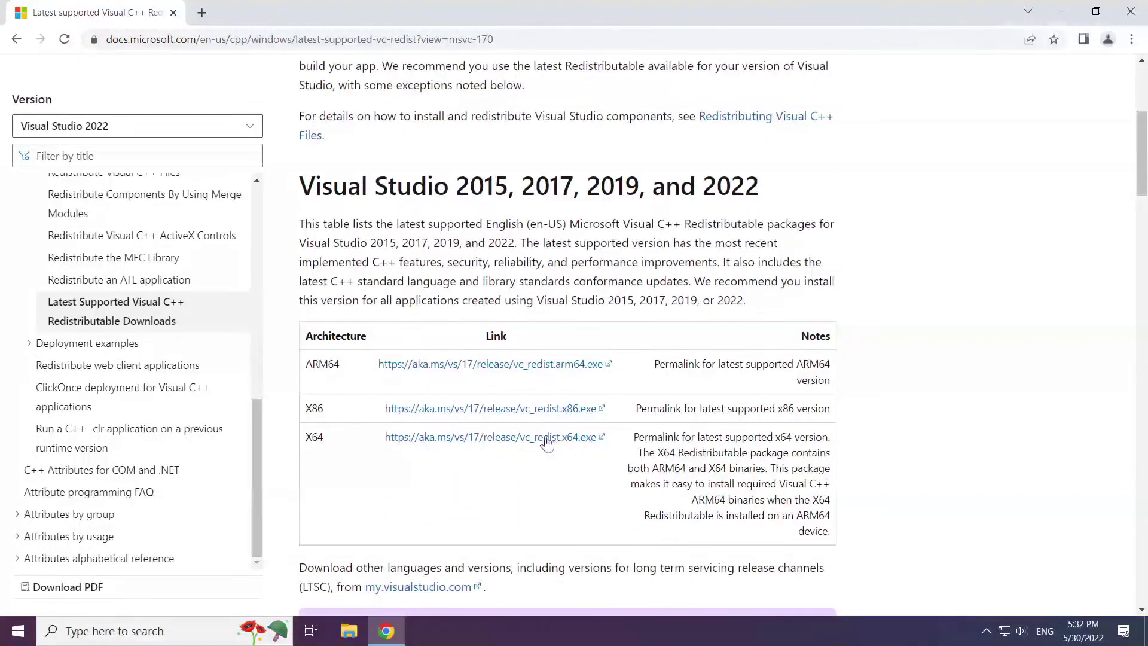
{"action": "left_click_drag", "start_coordinate": [306, 360], "coordinate": [647, 443]}
{"action": "left_click", "coordinate": [458, 374]}
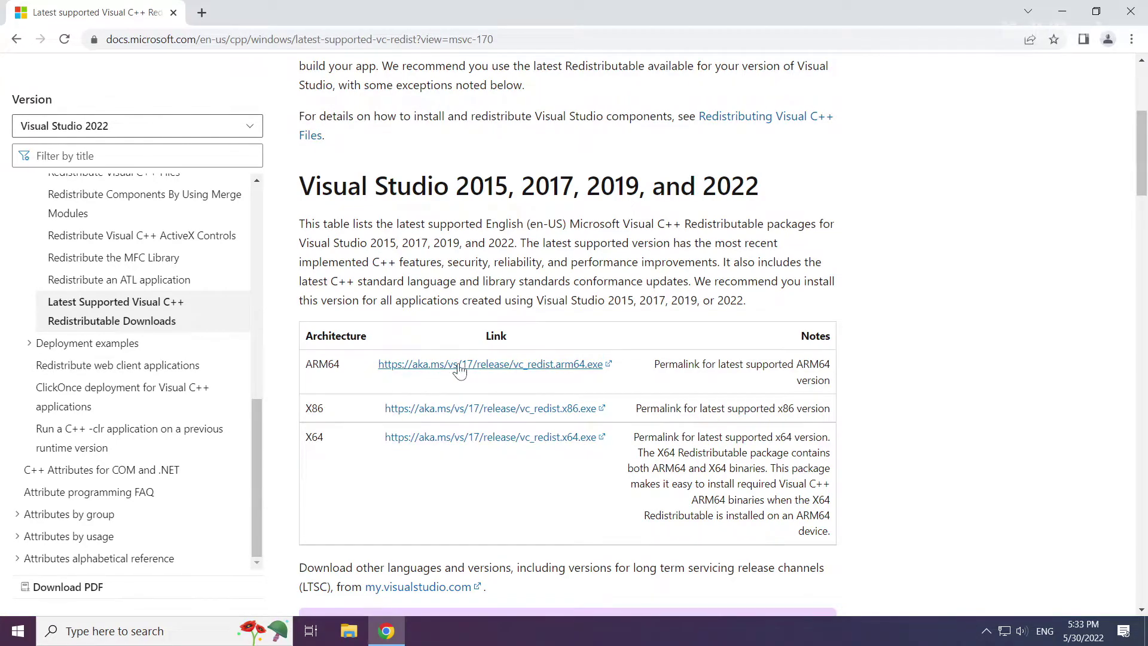
{"action": "left_click", "coordinate": [460, 370]}
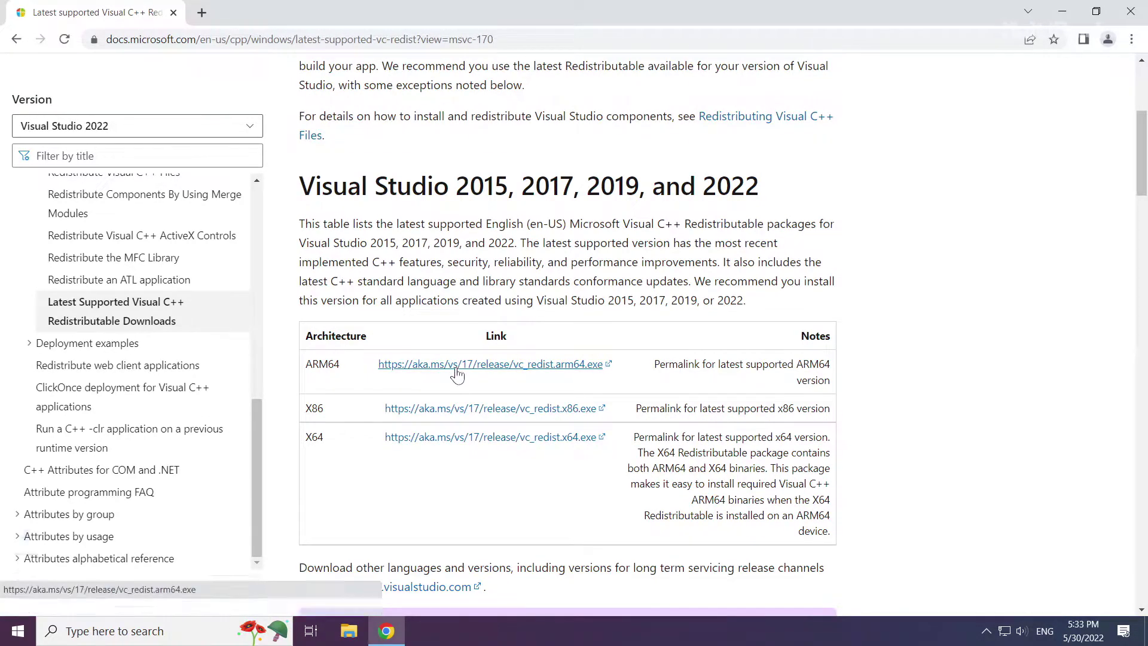
{"action": "left_click", "coordinate": [461, 410]}
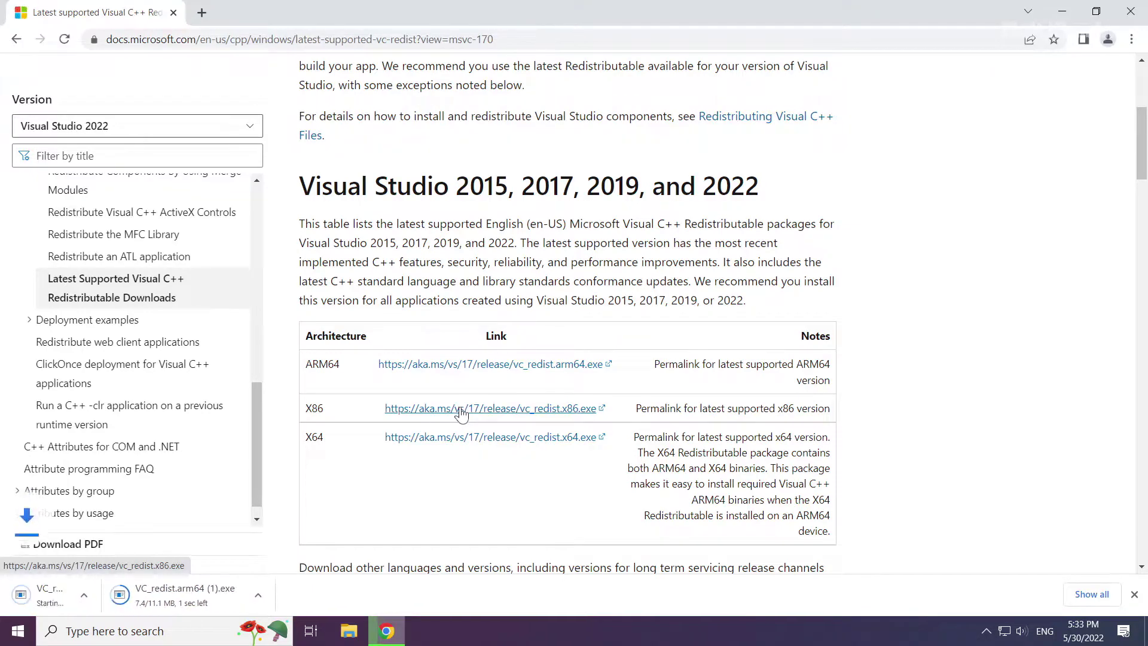
{"action": "left_click", "coordinate": [449, 440]}
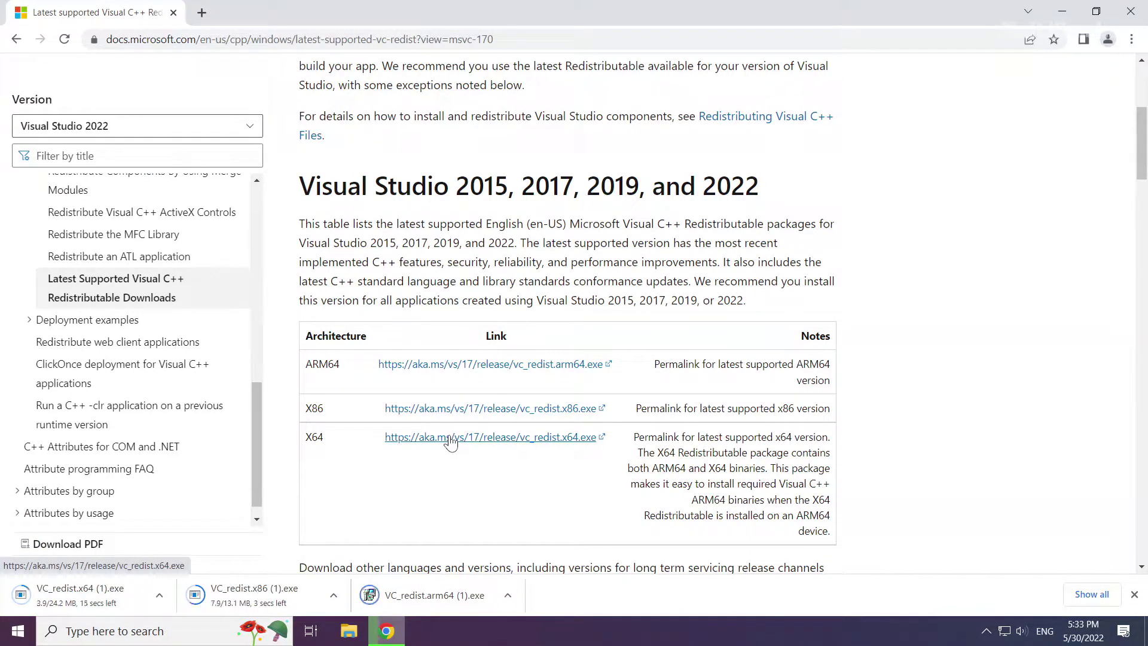
Step: Agree to the ARM64 Visual C++ Redistributable licence and start its installation
{"action": "left_click", "coordinate": [445, 598]}
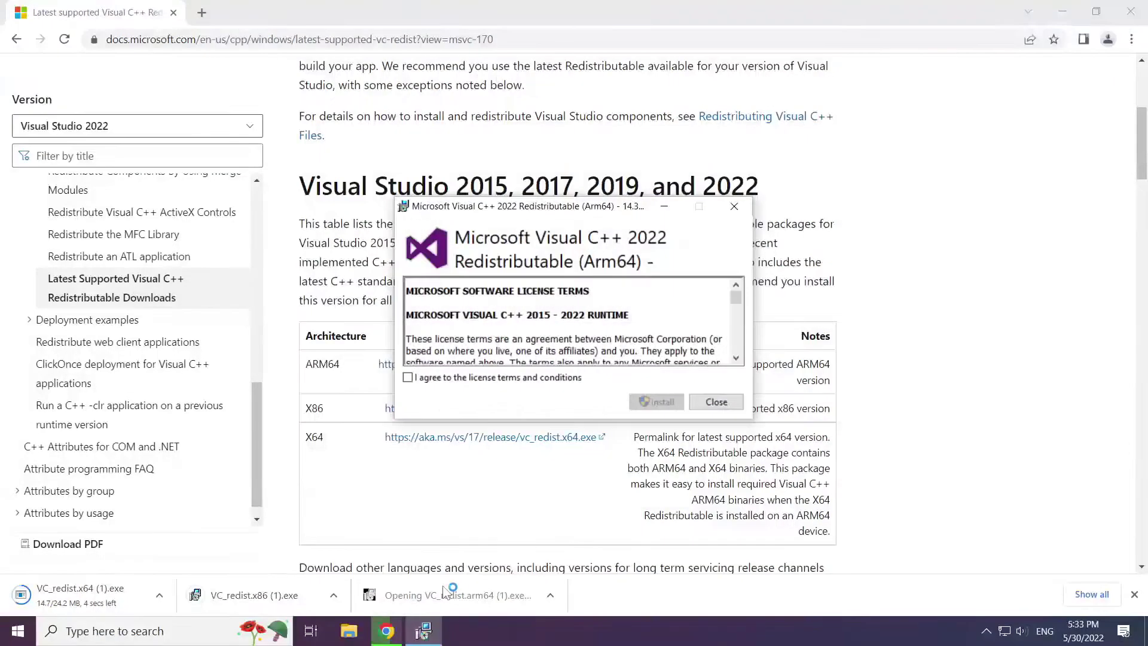
{"action": "left_click_drag", "start_coordinate": [736, 298], "coordinate": [737, 360]}
{"action": "left_click", "coordinate": [408, 378]}
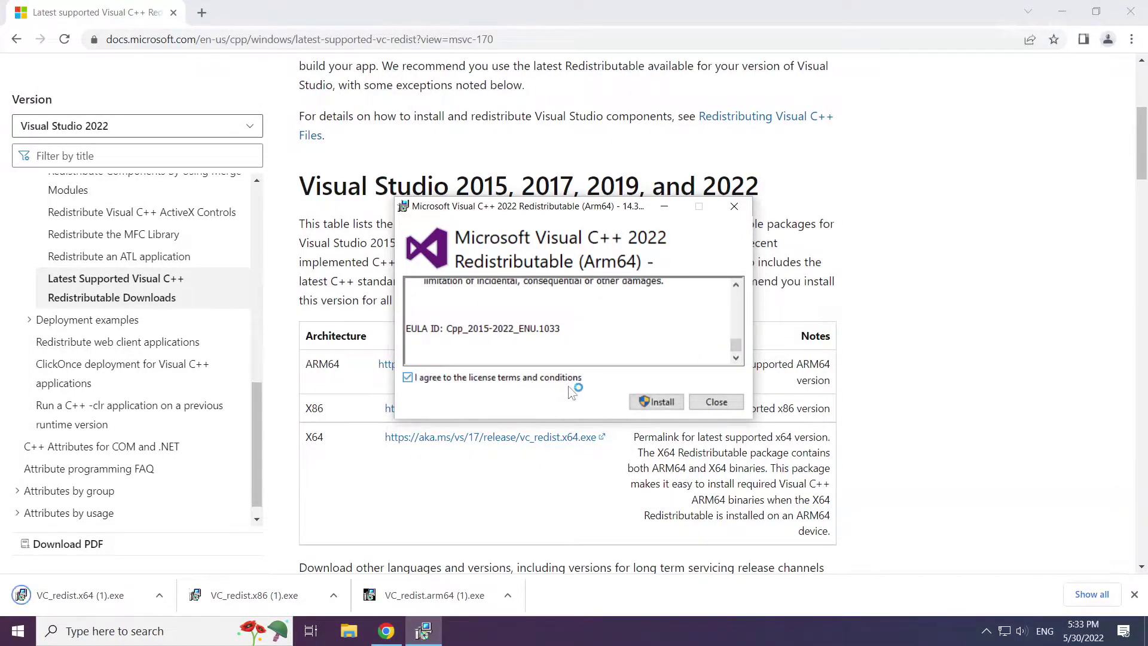
{"action": "left_click", "coordinate": [650, 404]}
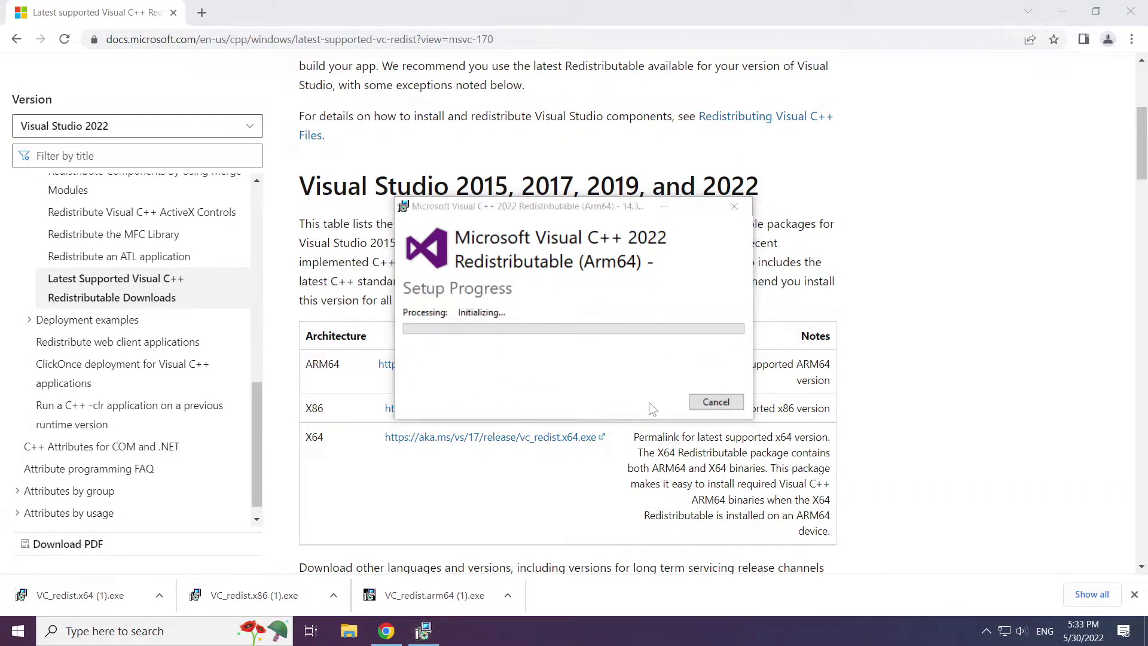
Step: Install the x86 Visual C++ Redistributable 14.32.31326 and launch the downloaded x64 installer
{"action": "left_click", "coordinate": [258, 591]}
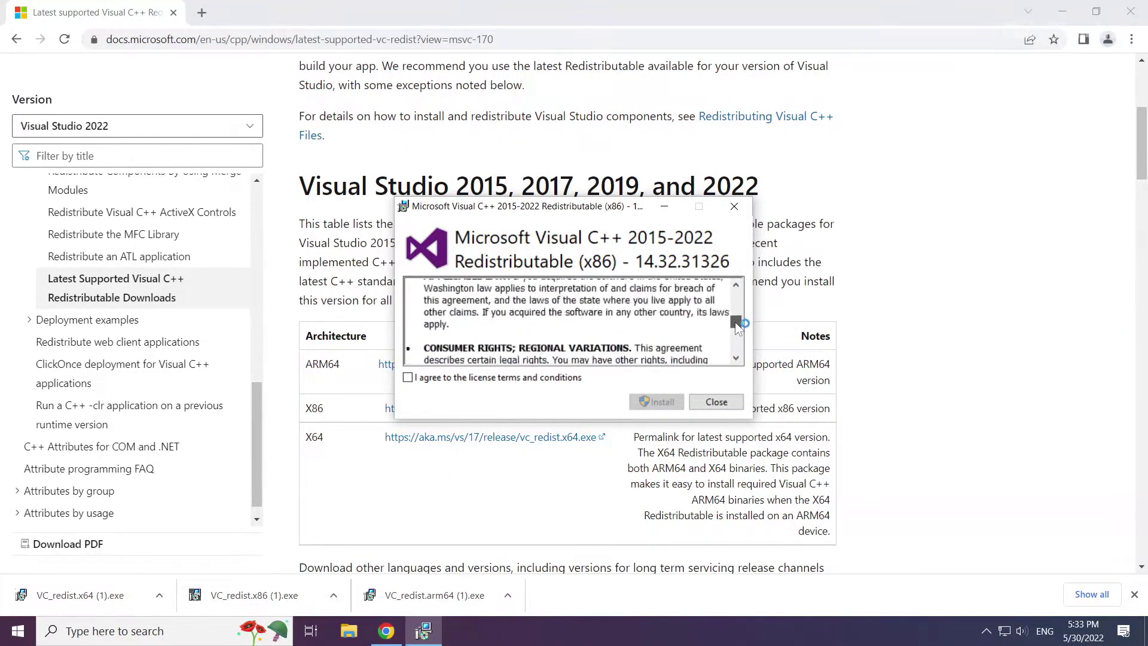
{"action": "left_click_drag", "start_coordinate": [738, 325], "coordinate": [737, 347]}
{"action": "left_click", "coordinate": [409, 377]}
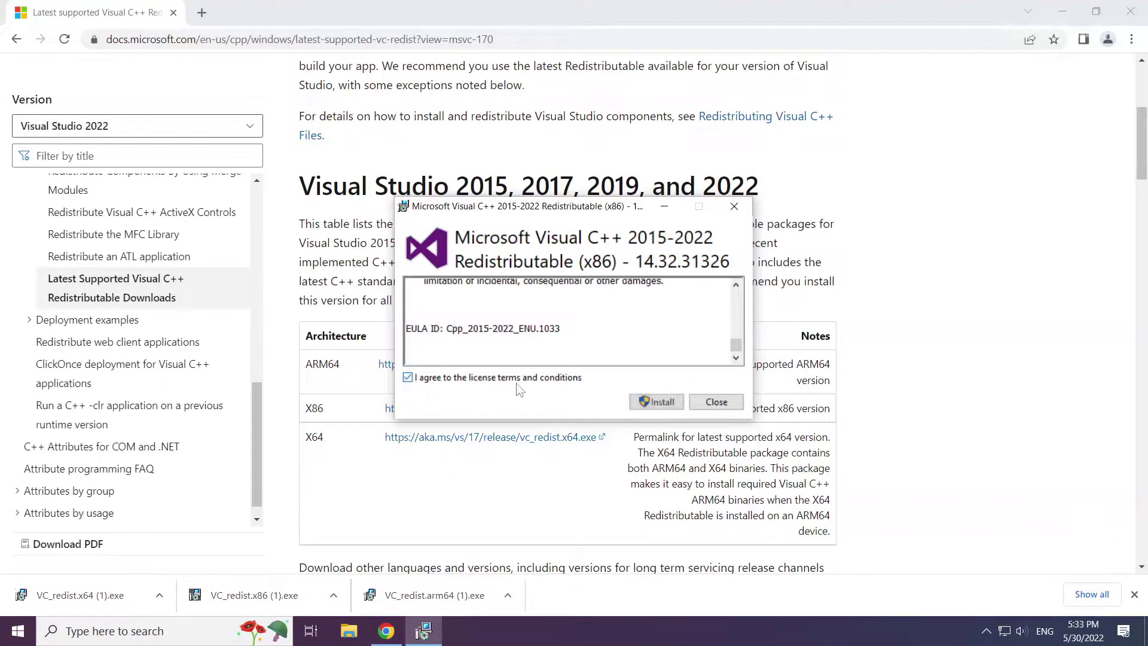
{"action": "left_click", "coordinate": [659, 403]}
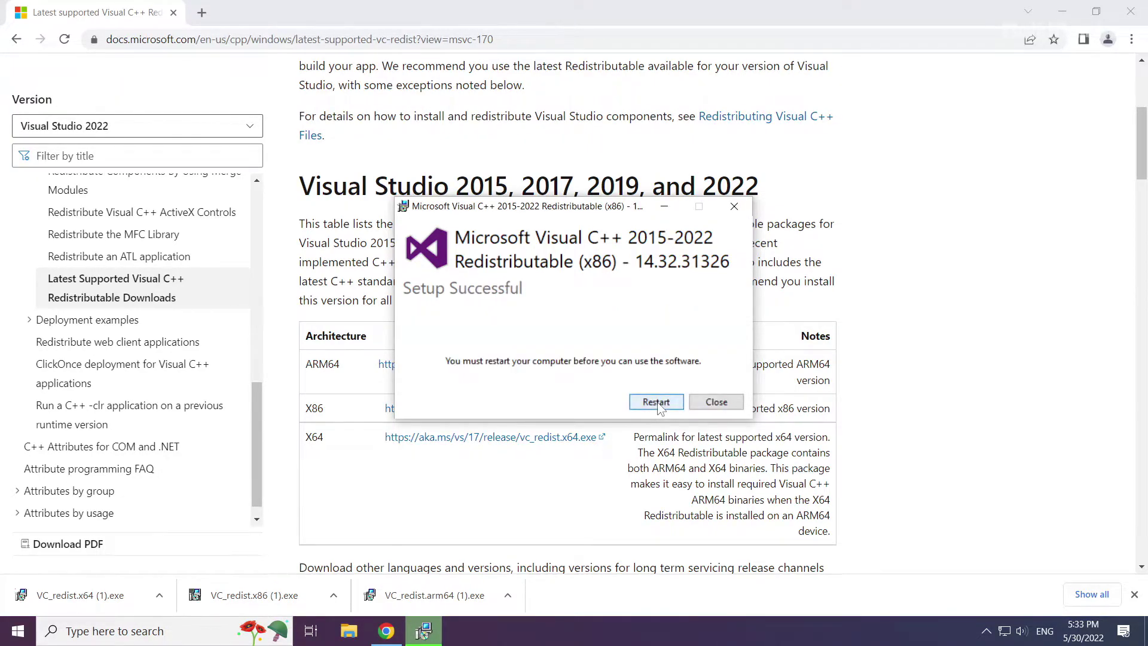
{"action": "left_click", "coordinate": [717, 402]}
{"action": "left_click", "coordinate": [86, 600]}
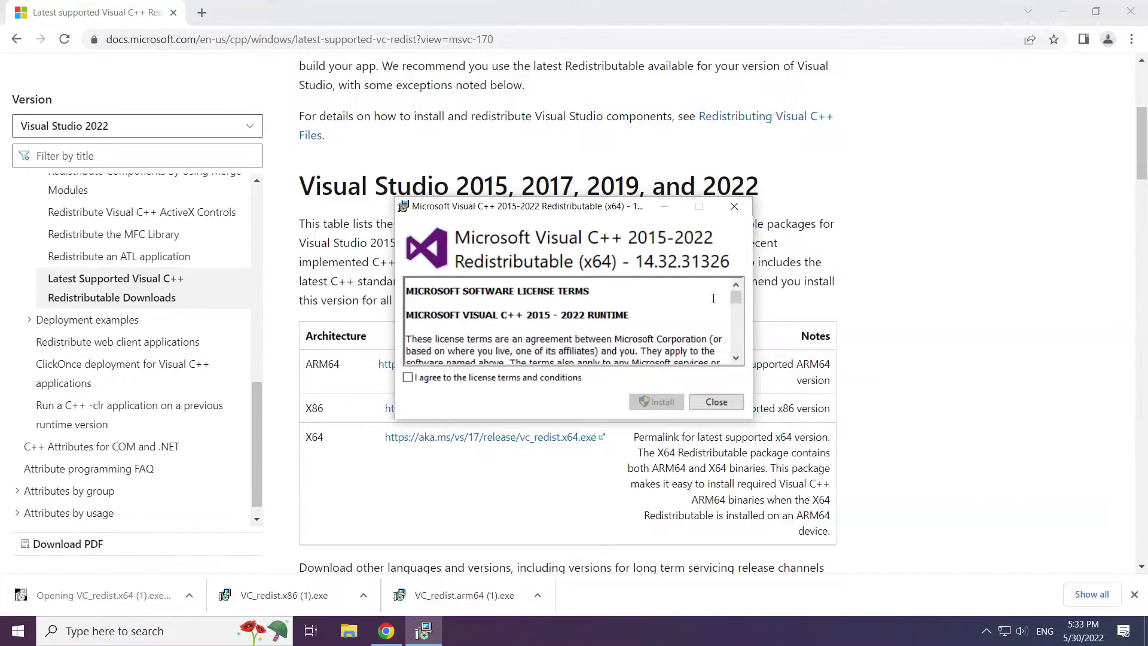
Step: Install the x64 Visual C++ Redistributable 14.32.31326, then close Chrome
{"action": "scroll", "coordinate": [496, 401], "scroll_direction": "down", "scroll_amount": 15}
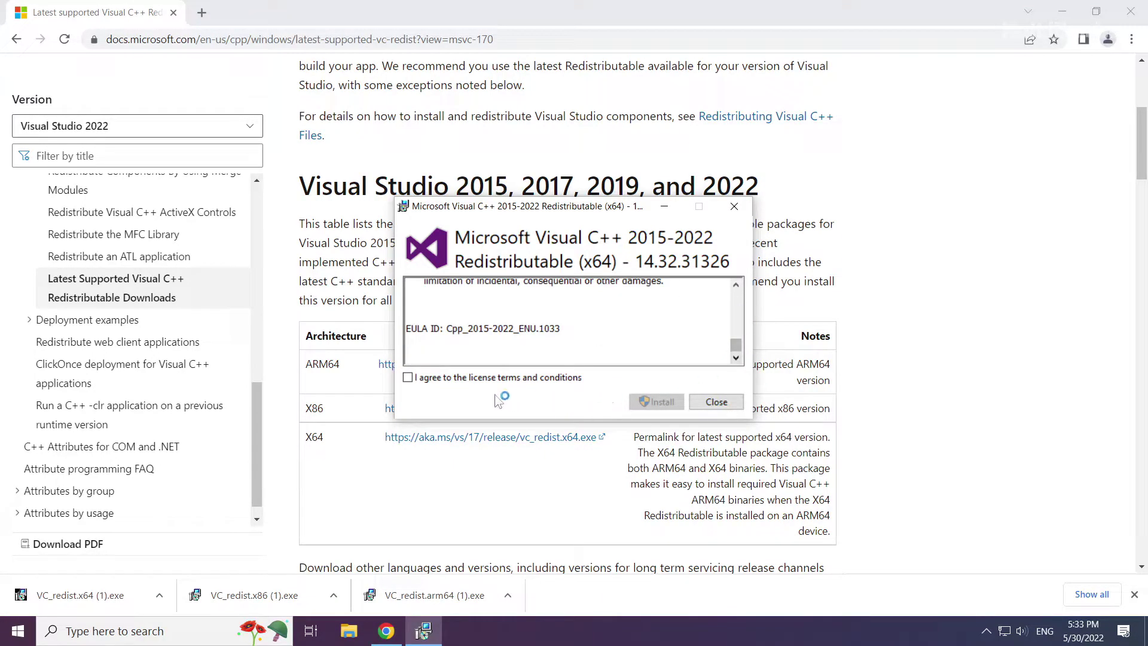
{"action": "left_click", "coordinate": [408, 378]}
{"action": "left_click", "coordinate": [660, 403]}
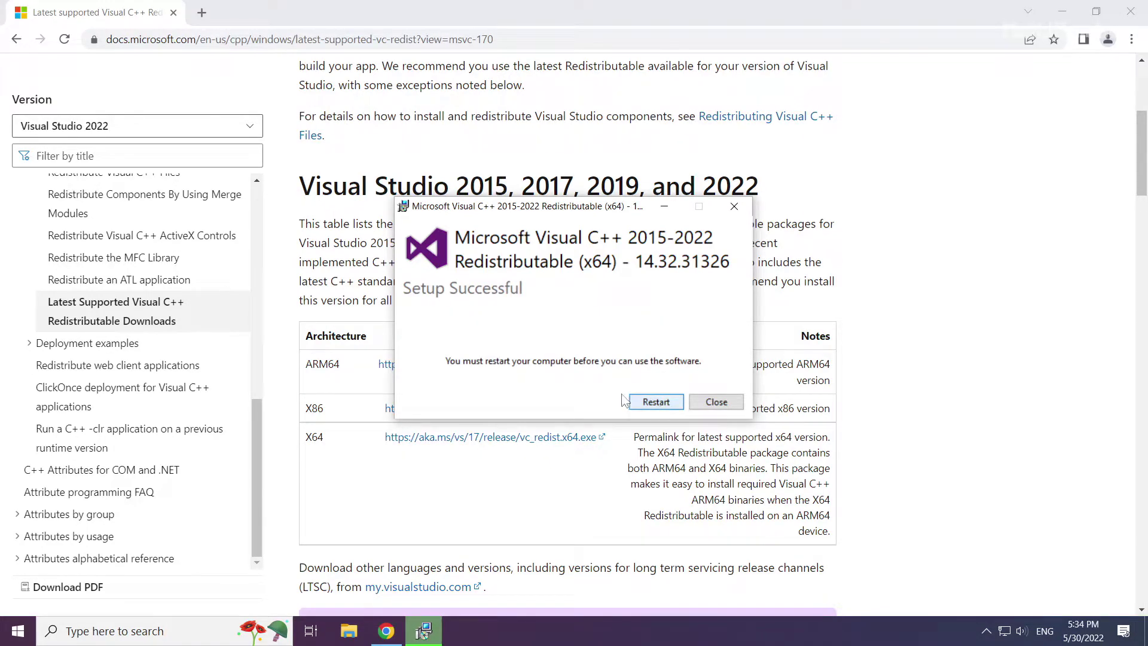
{"action": "left_click", "coordinate": [719, 405]}
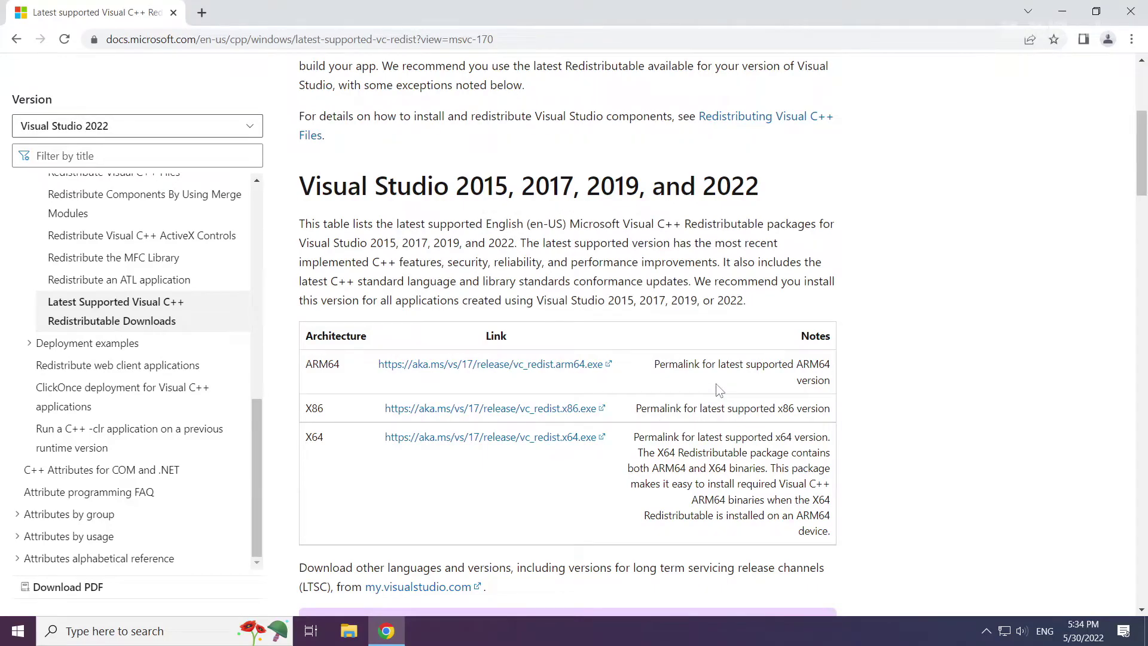
{"action": "left_click", "coordinate": [1131, 15]}
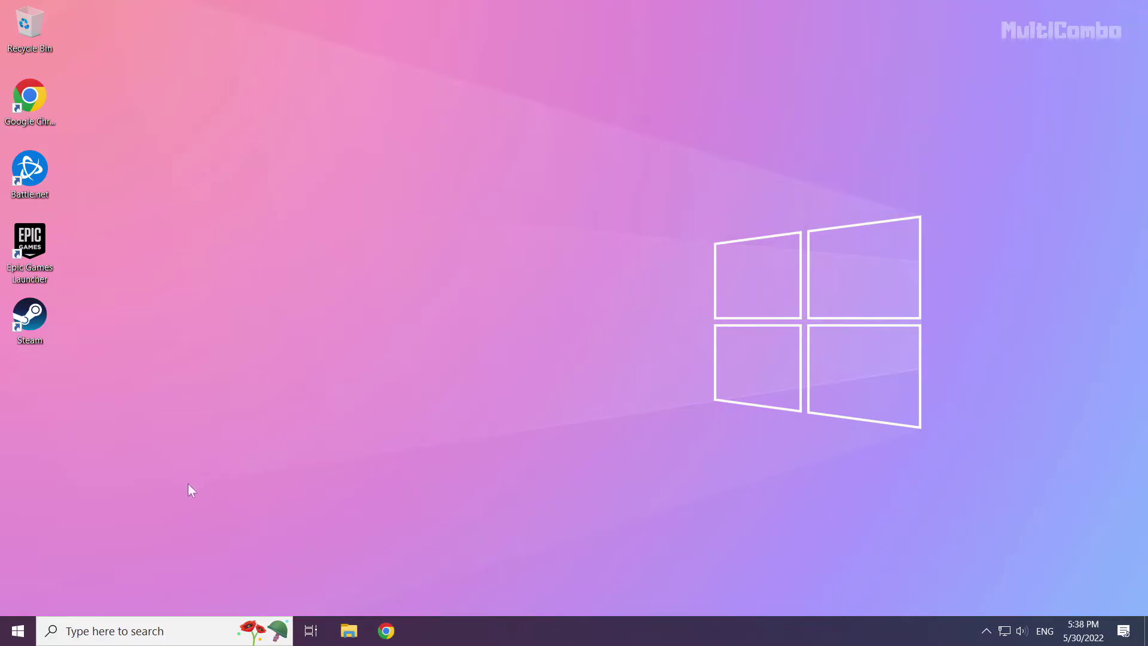
Step: Launch Task Manager from the Start button's Win+X quick menu
{"action": "right_click", "coordinate": [19, 639]}
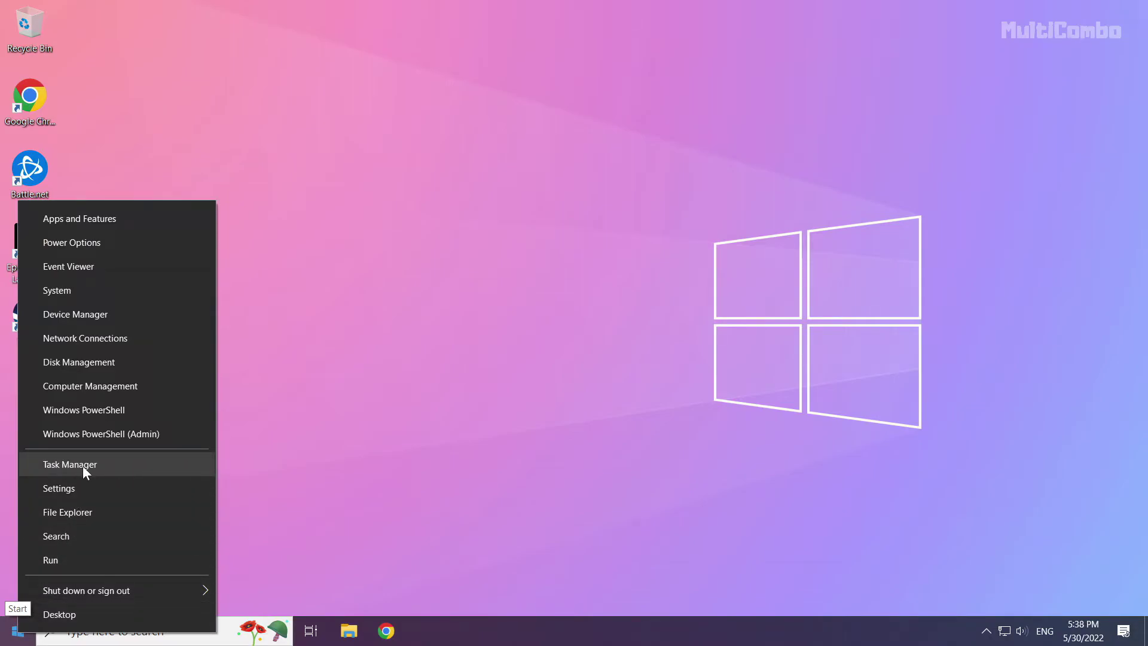
{"action": "left_click", "coordinate": [105, 469]}
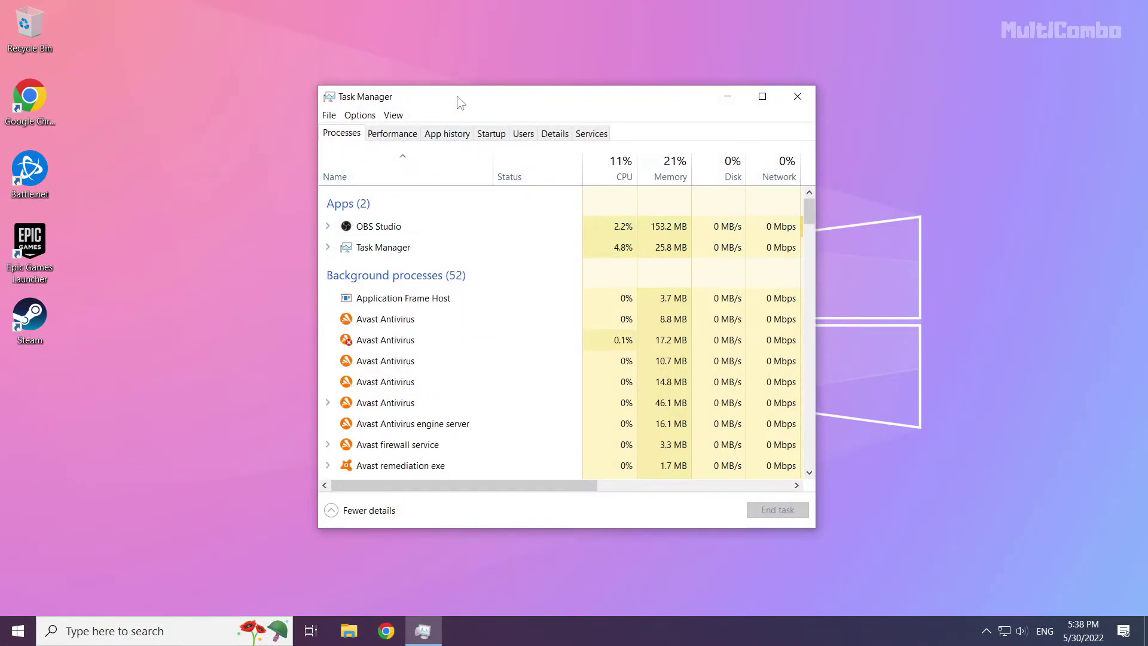
Step: Disable Microsoft Edge, Java Update Scheduler, Hamachi Client Application and Cortana in the Startup list
{"action": "left_click", "coordinate": [491, 134]}
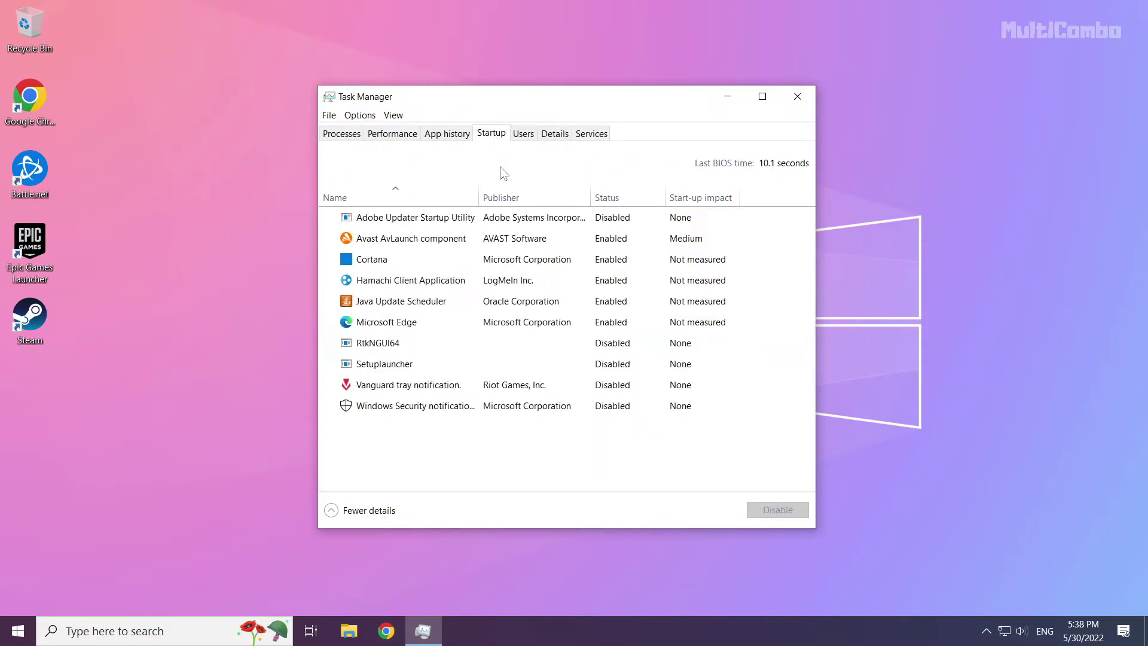
{"action": "left_click", "coordinate": [435, 322]}
{"action": "left_click", "coordinate": [765, 515]}
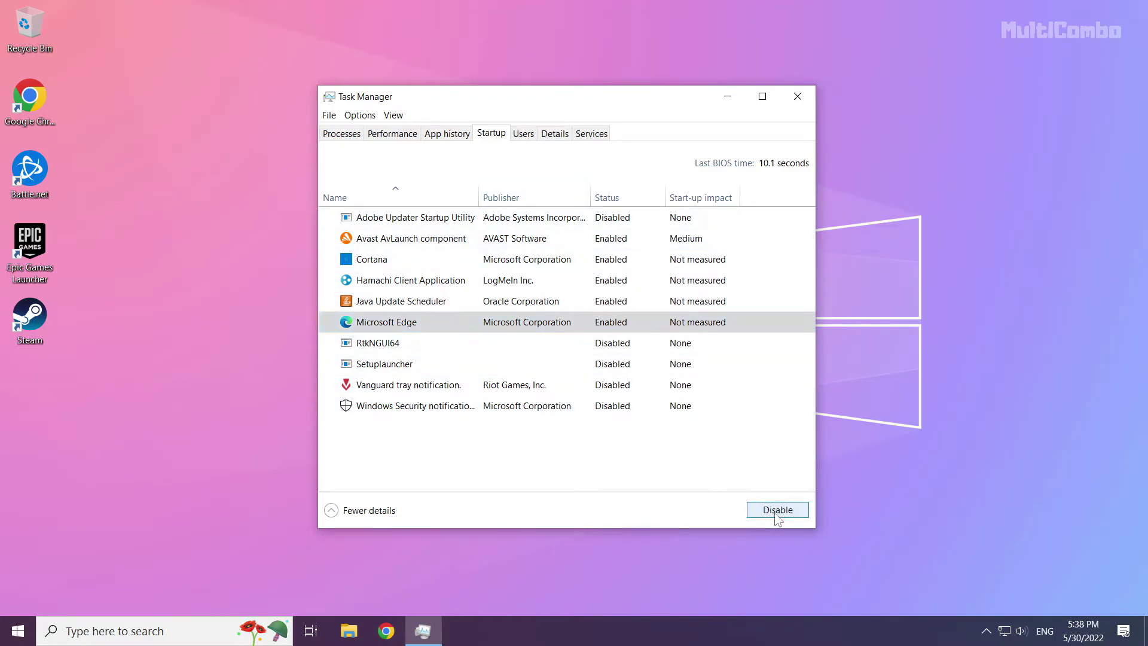
{"action": "left_click", "coordinate": [454, 307]}
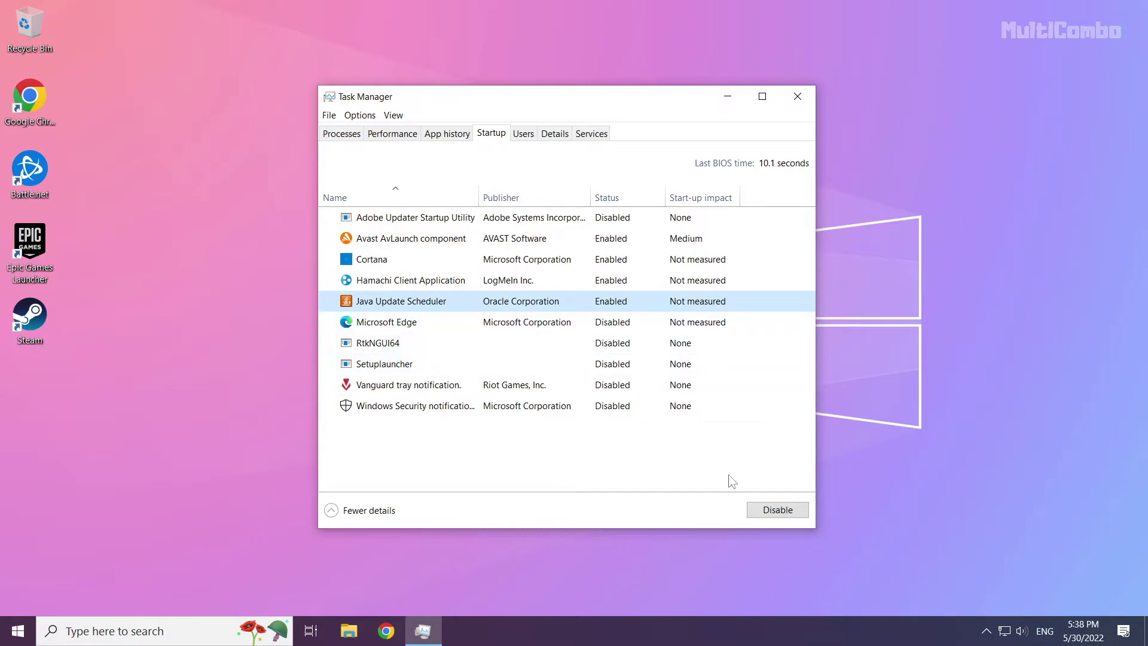
{"action": "left_click", "coordinate": [775, 509]}
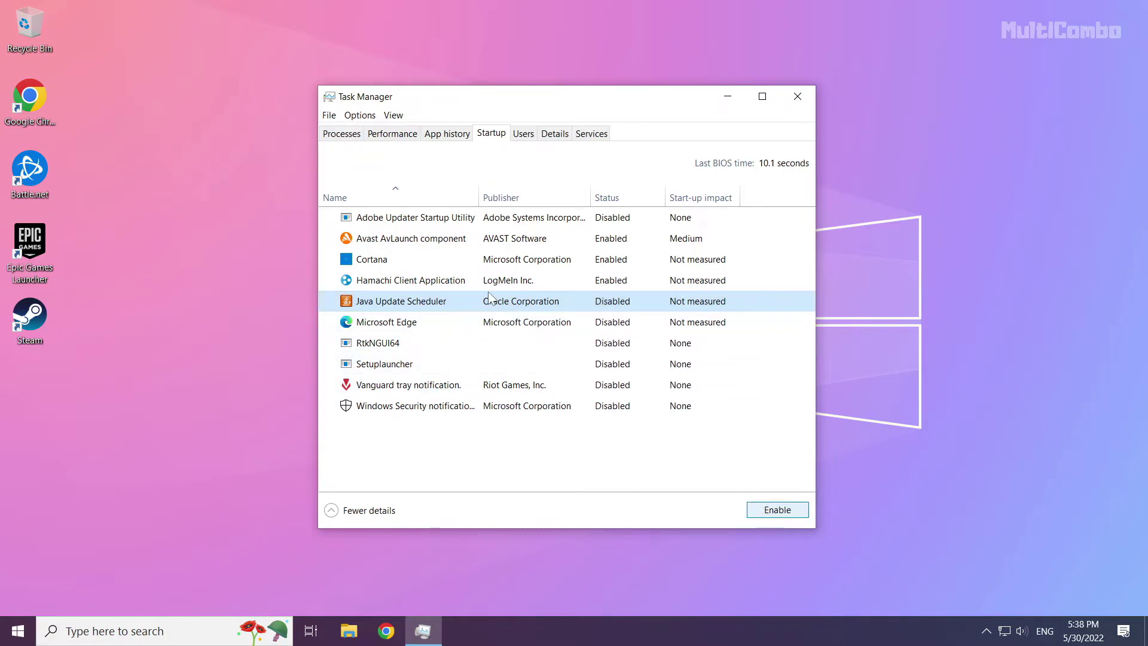
{"action": "left_click", "coordinate": [508, 281]}
{"action": "left_click", "coordinate": [777, 510]}
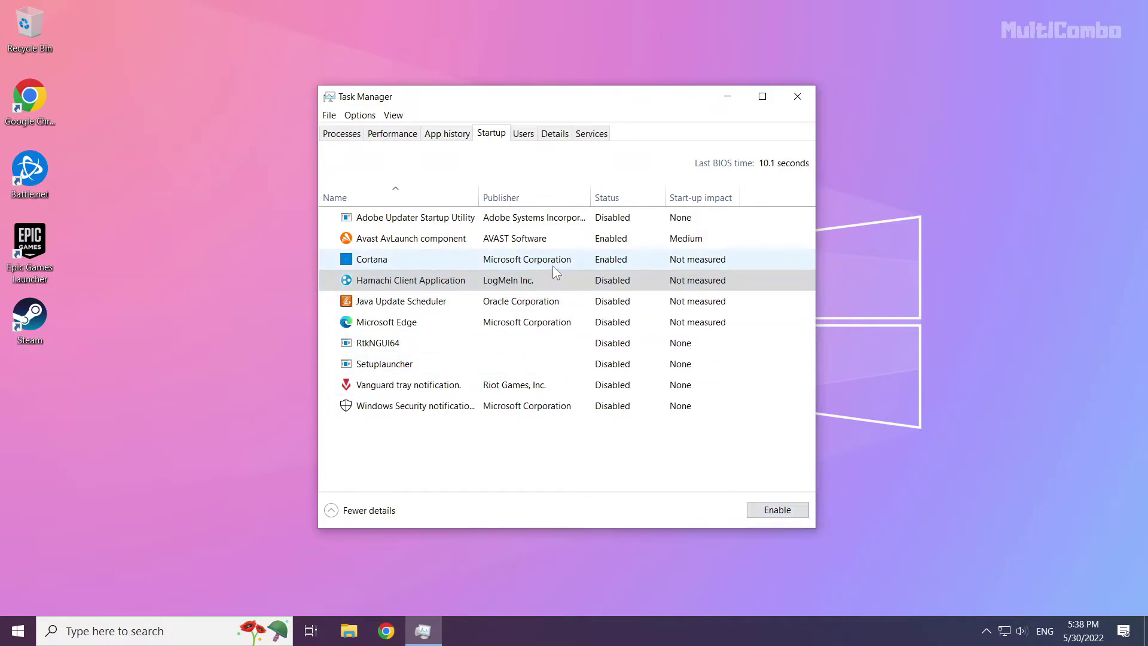
{"action": "left_click", "coordinate": [553, 263]}
{"action": "left_click", "coordinate": [778, 511]}
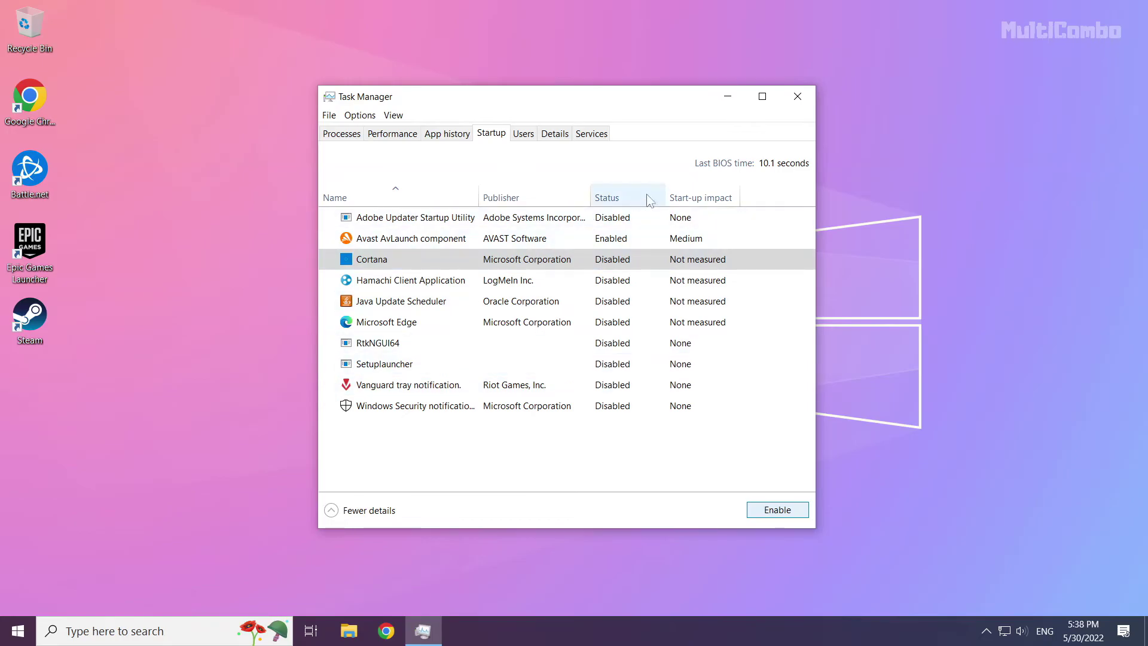
Step: Close Task Manager and bring up the Start menu's power options
{"action": "left_click", "coordinate": [799, 98]}
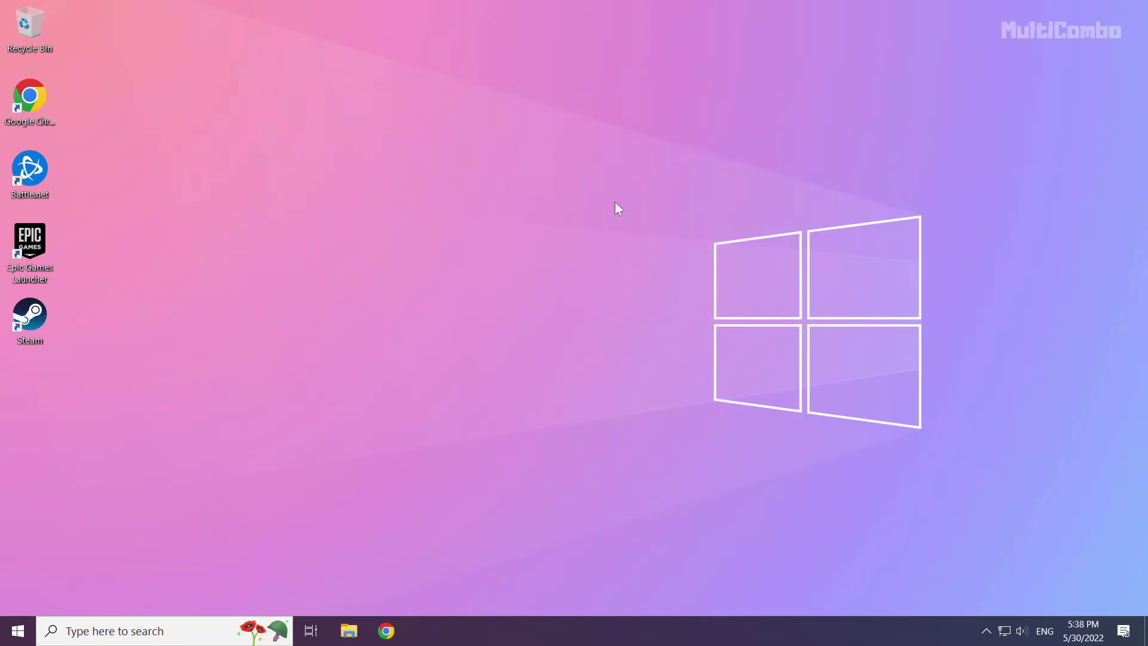
{"action": "left_click", "coordinate": [18, 631]}
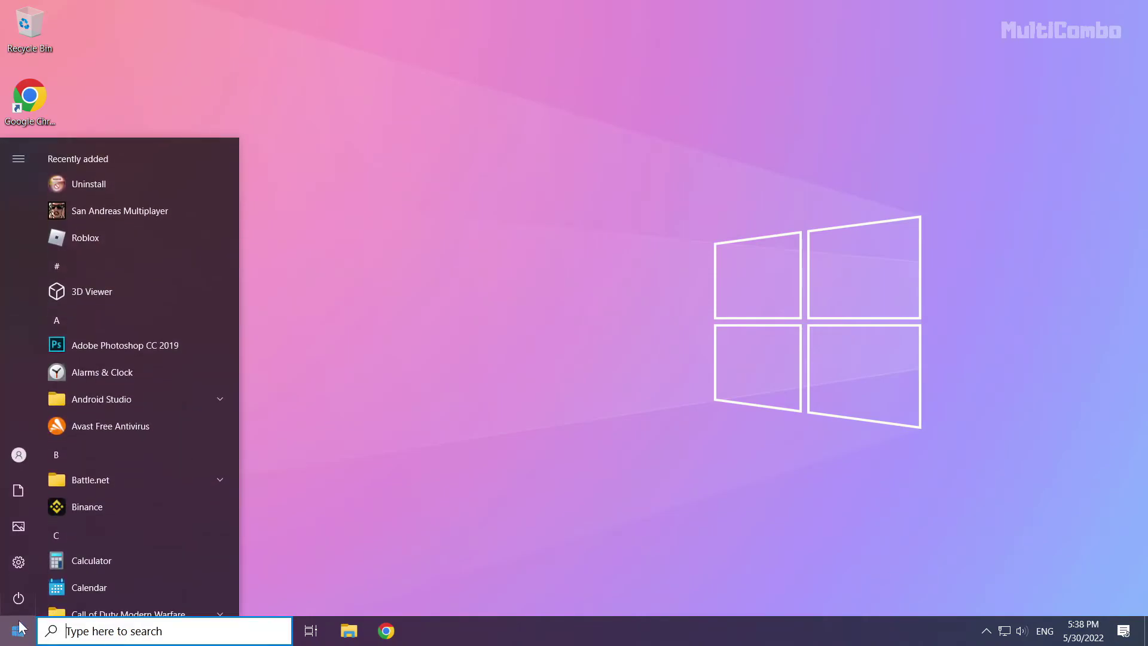
{"action": "left_click", "coordinate": [19, 598]}
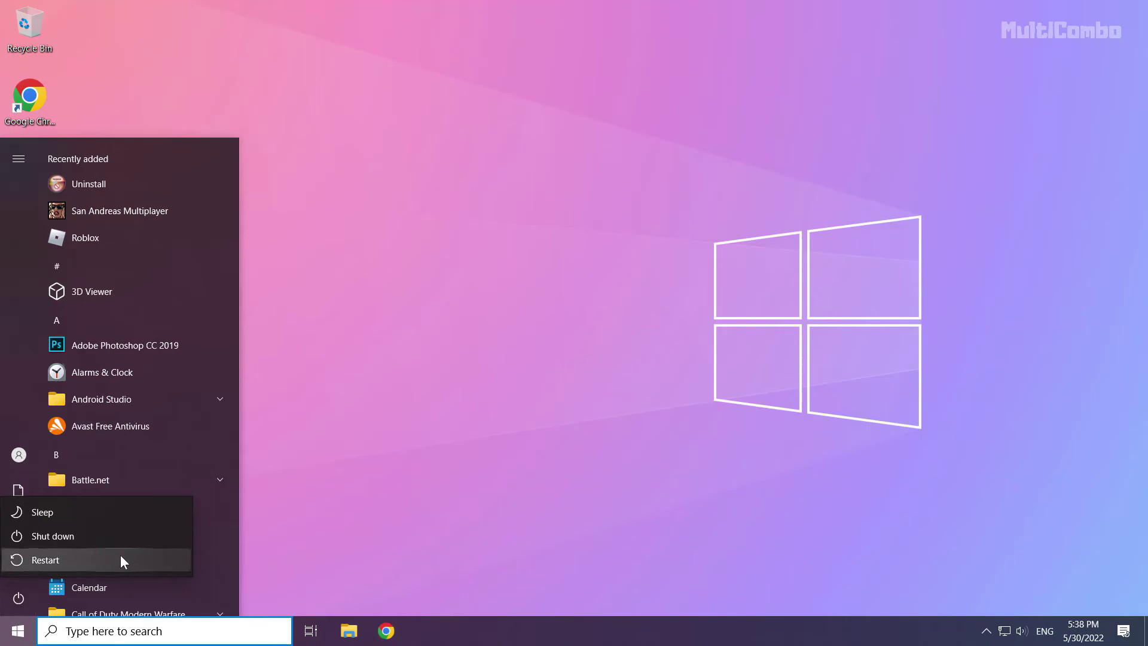